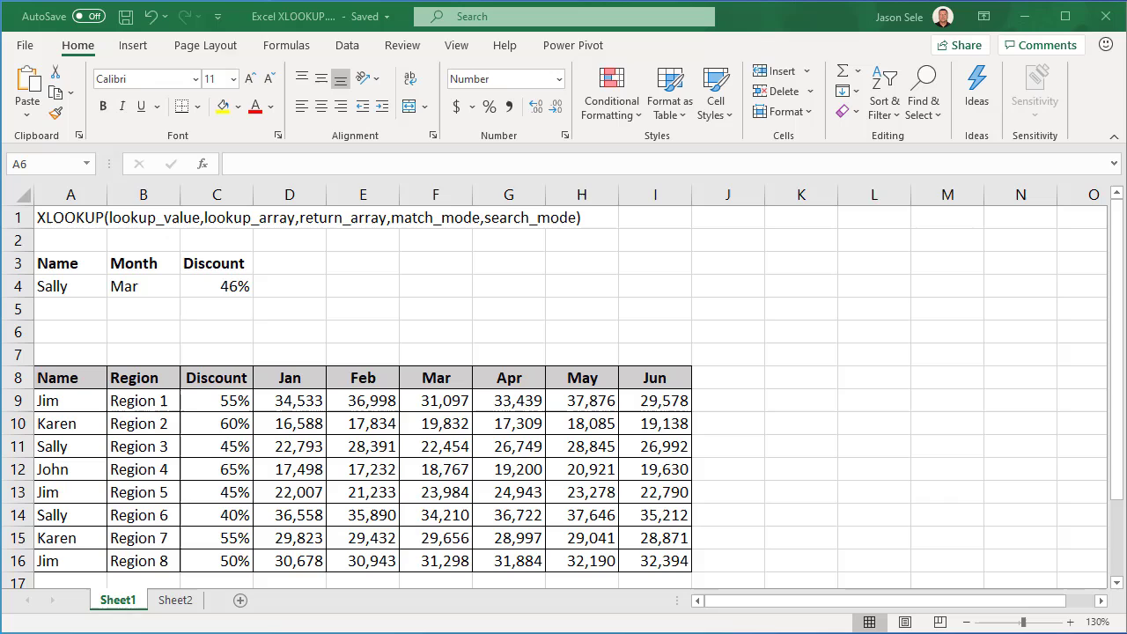
Enter =XLOOKUP(A4,A9:A16,F9:F16) in A6 so it returns Sally's March value, 22,454
left_click(53, 337)
type("=xlookup(")
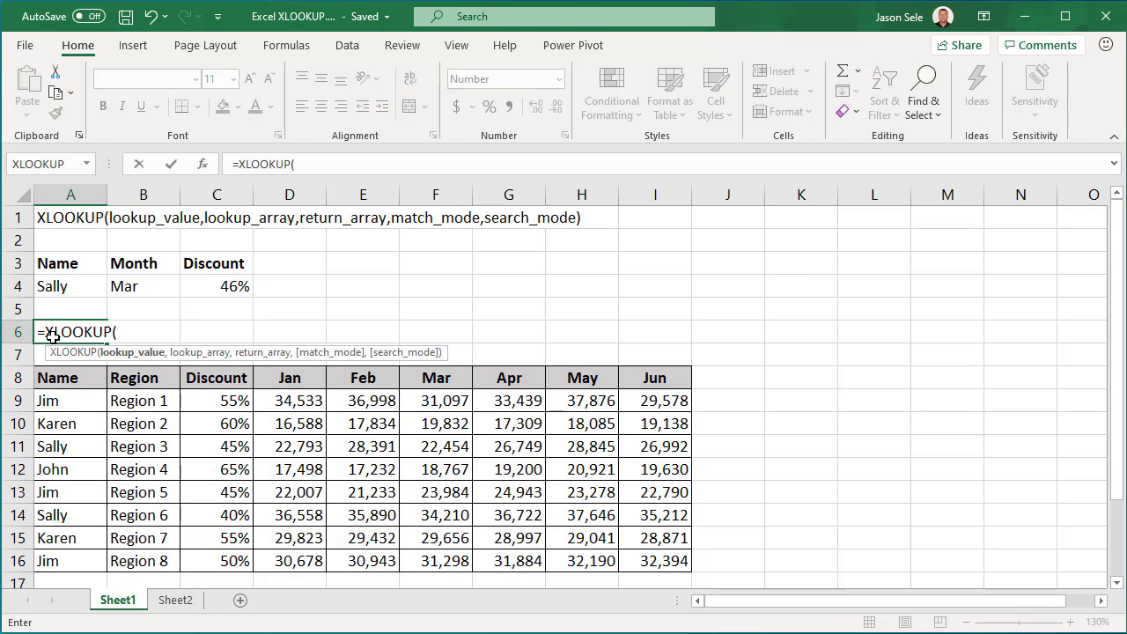
left_click(55, 287)
type(",")
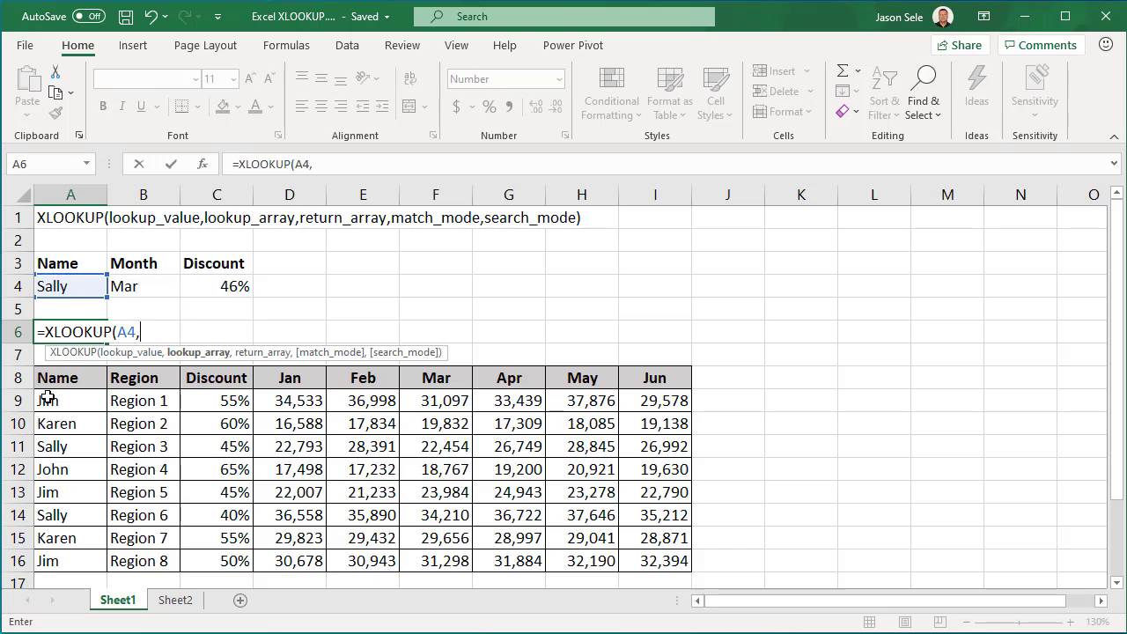
left_click_drag(46, 401, 40, 564)
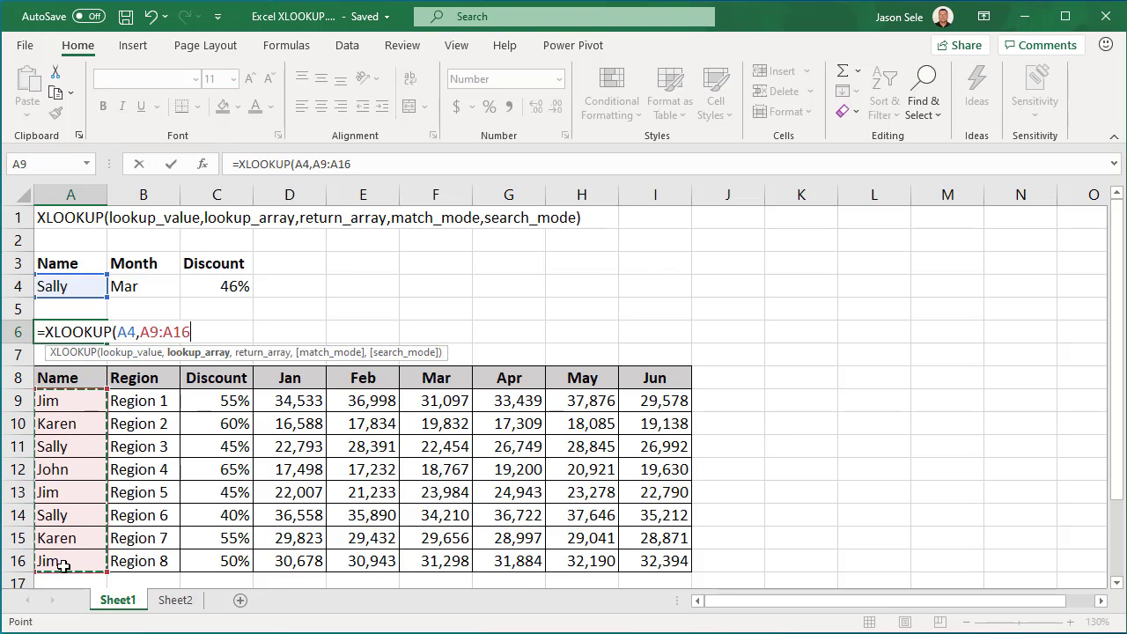
type(",")
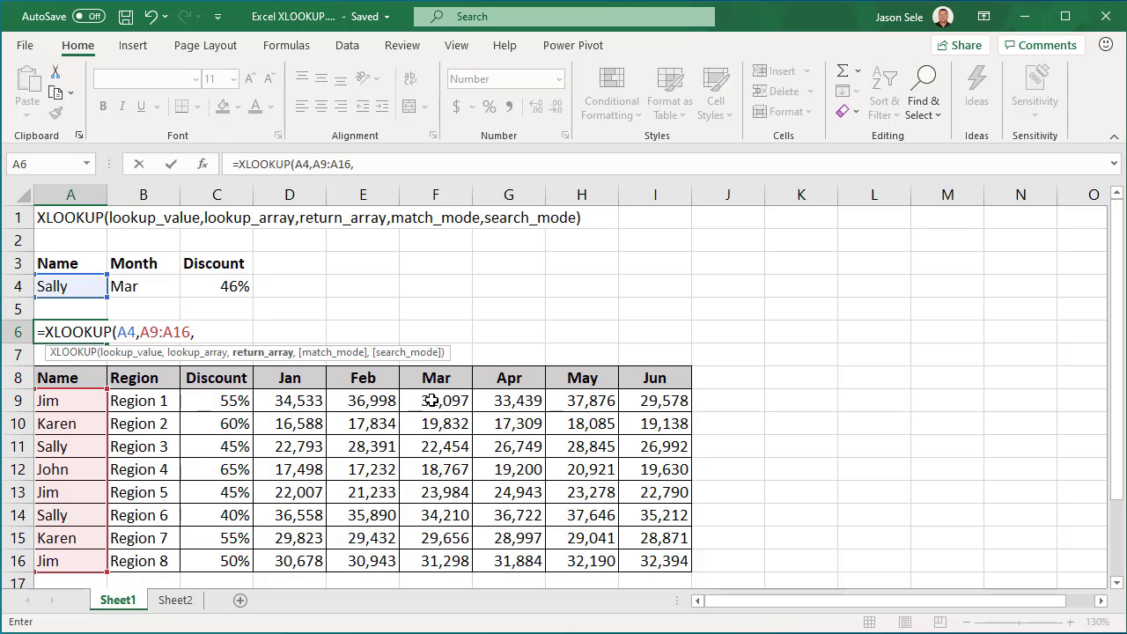
left_click_drag(410, 401, 427, 556)
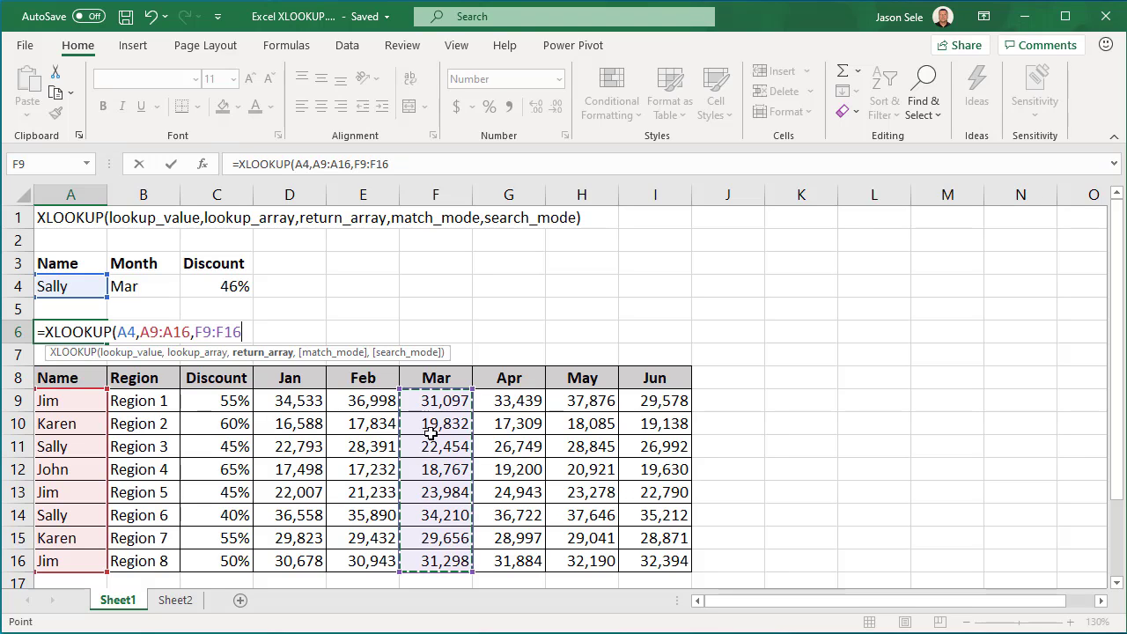
type(")")
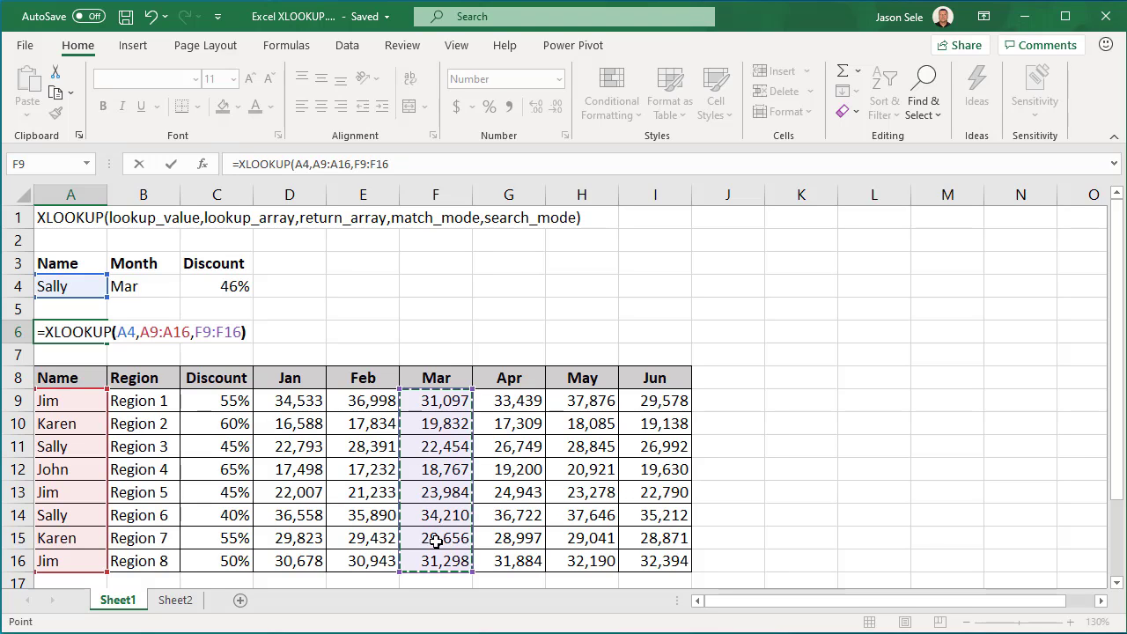
key("Return")
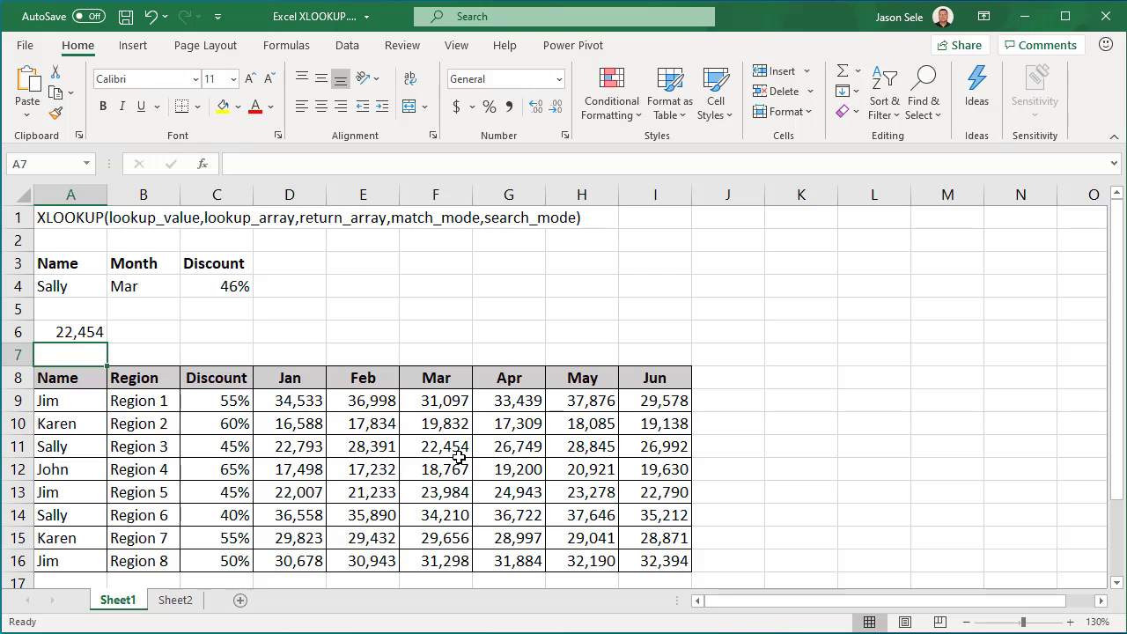
left_click(102, 330)
left_click(387, 165)
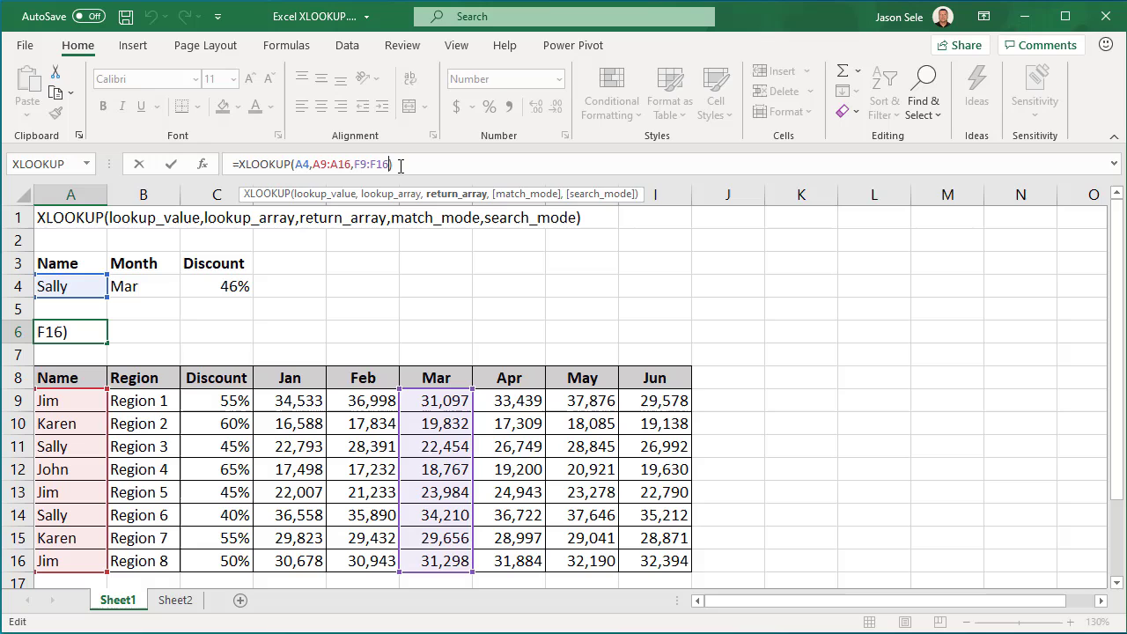
type(",")
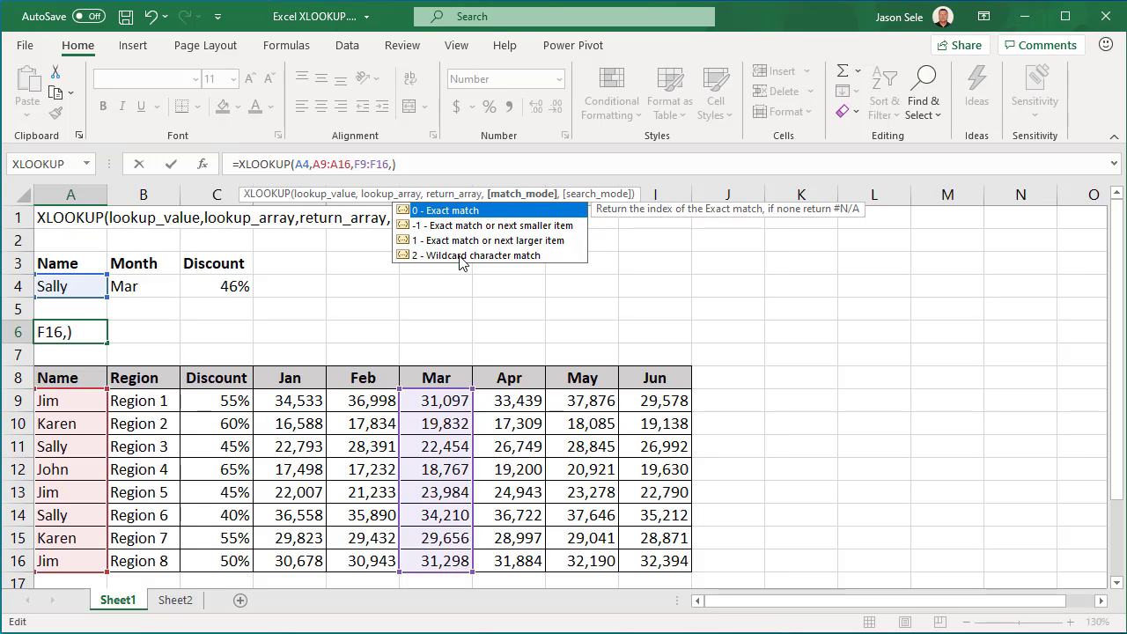
key("BackSpace")
key("ctrl+Return")
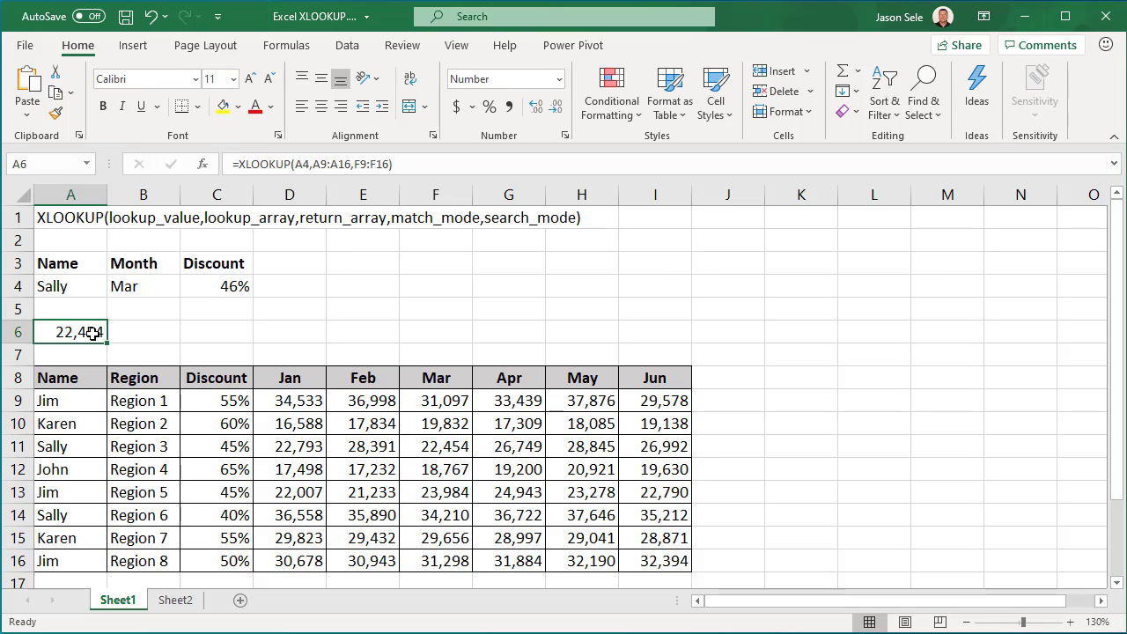
Rewrite A6 as =XLOOKUP(B4,D8:I8,D11:I11), matching the month across the headers to return 22,454
type("=")
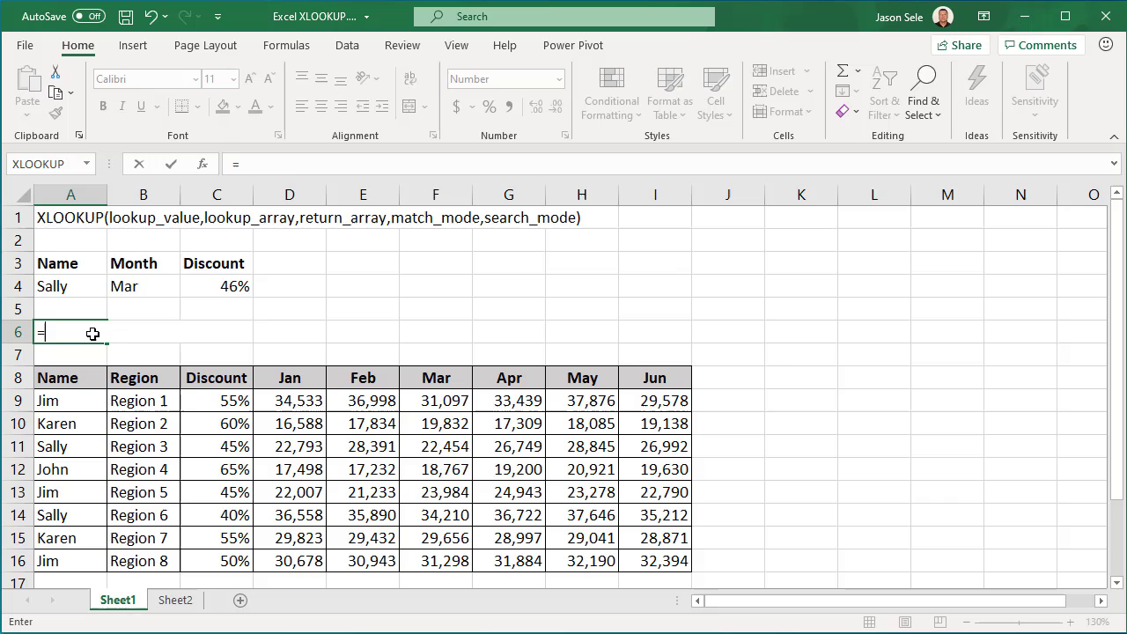
type("XLOOKUP(")
left_click(140, 287)
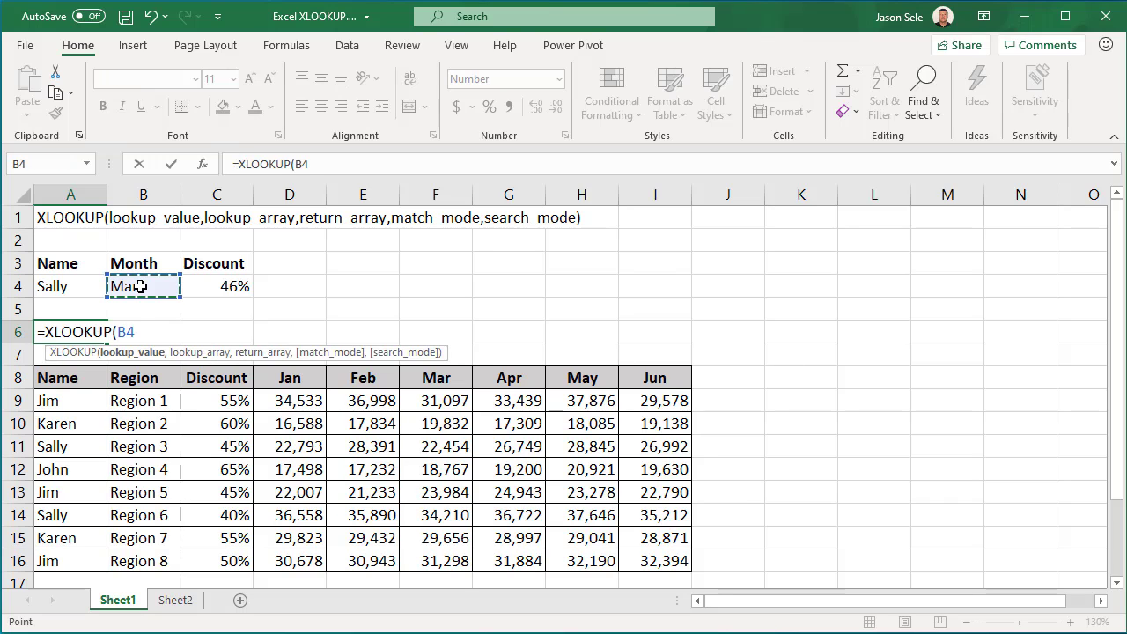
type(",")
left_click_drag(289, 379, 638, 384)
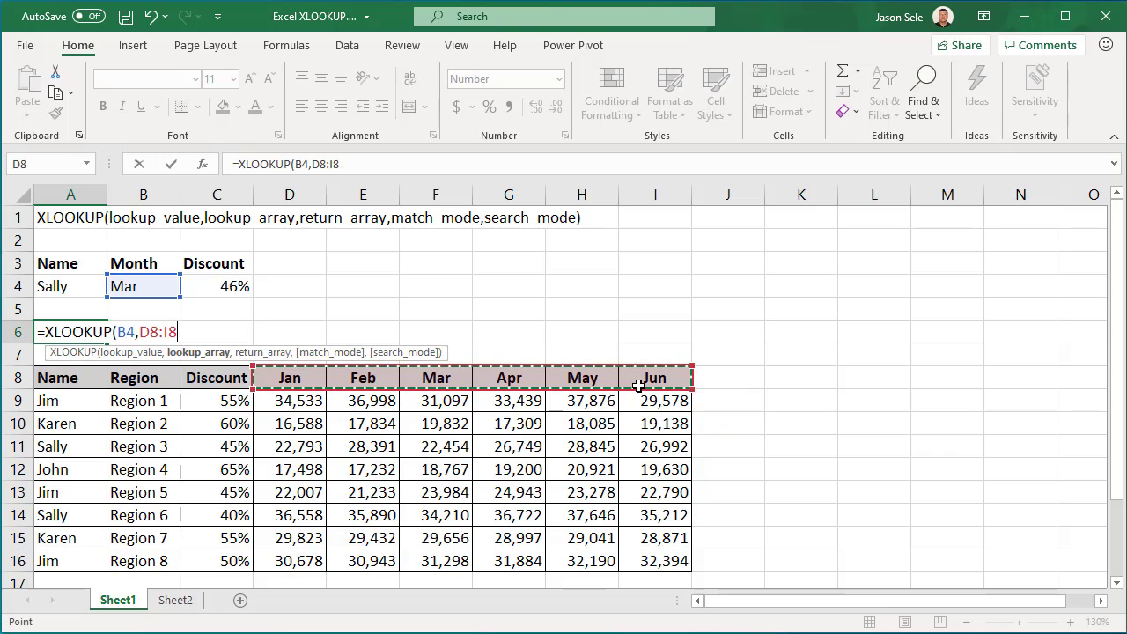
type(",")
left_click(315, 447)
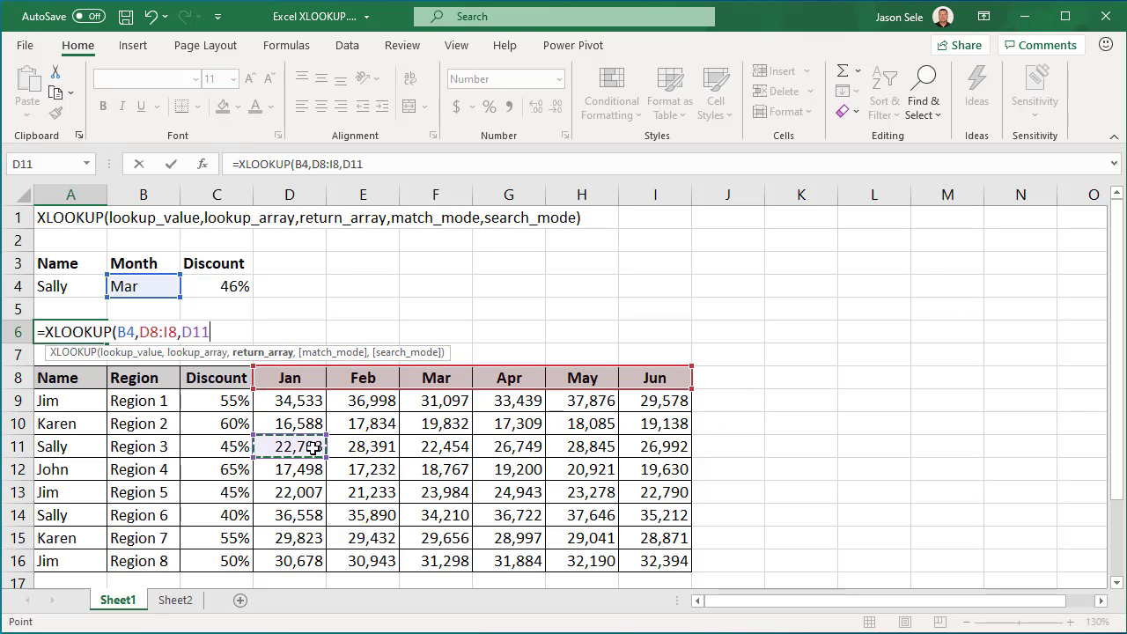
left_click_drag(314, 447, 642, 447)
type(")")
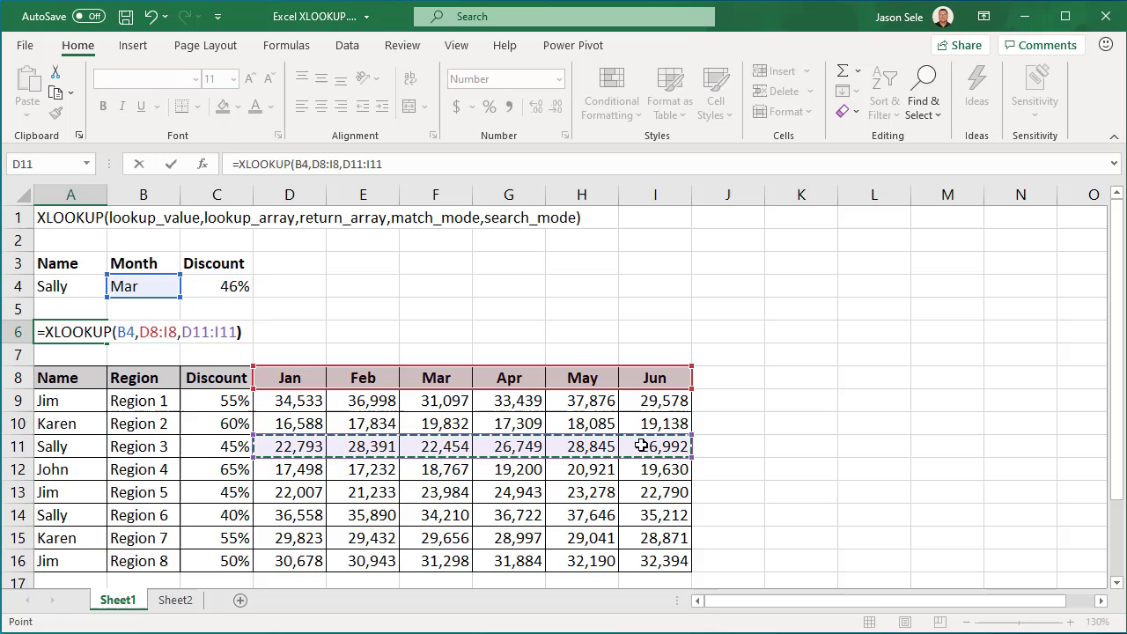
key("Return")
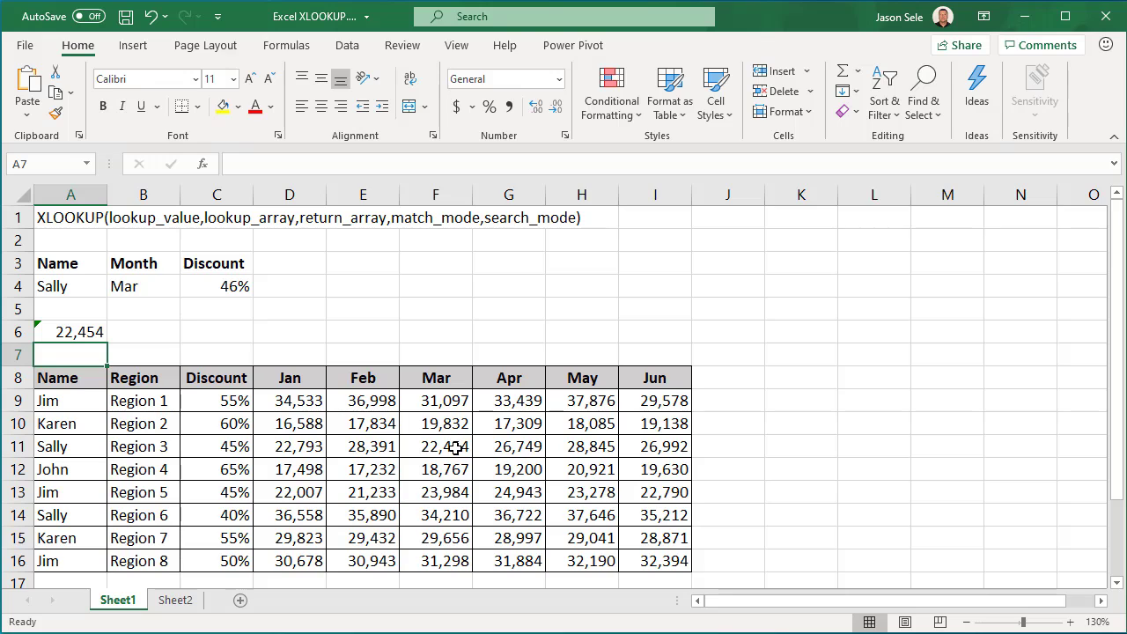
Enter =XLOOKUP(C4,C9:C16,D9:D16) in A6 to look up the 46% discount's Jan figure
left_click(92, 335)
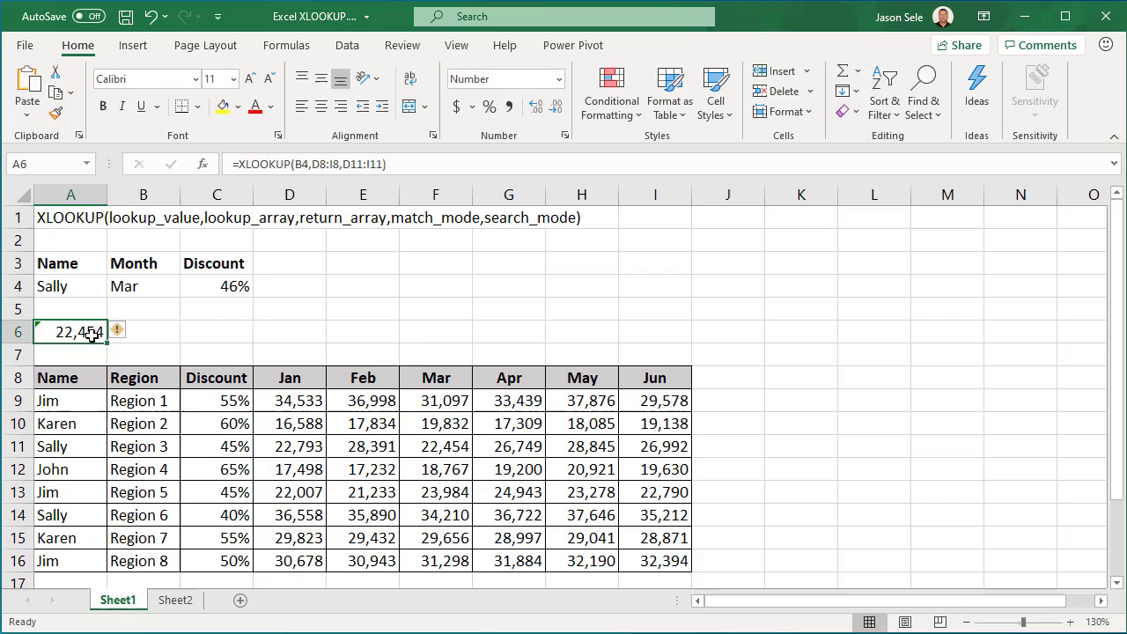
type("=xl")
key("Tab")
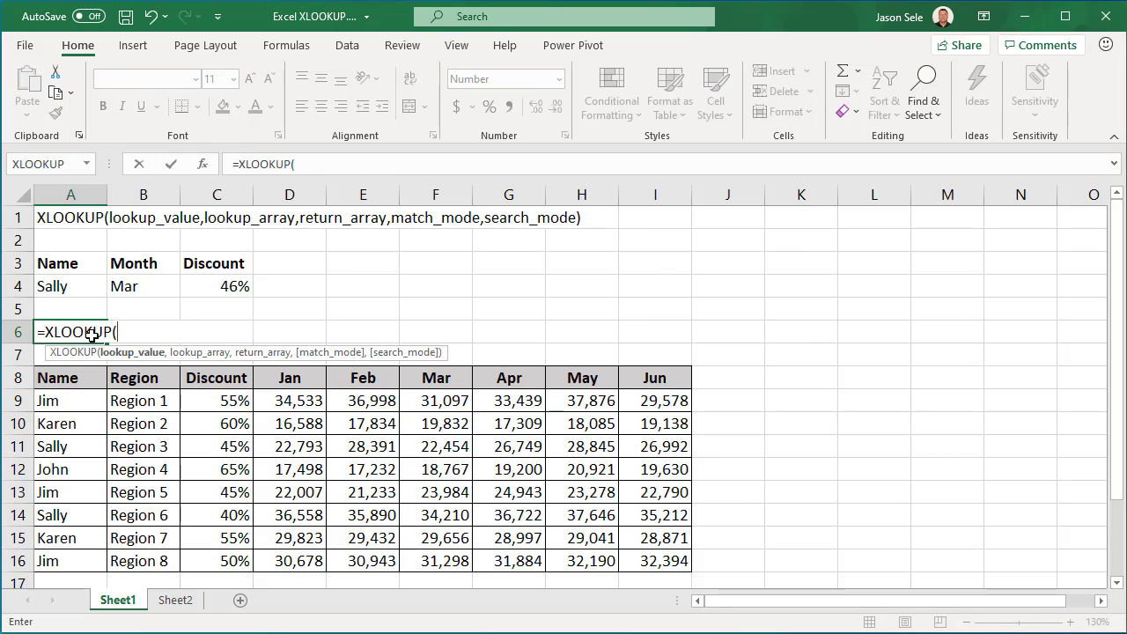
left_click(203, 288)
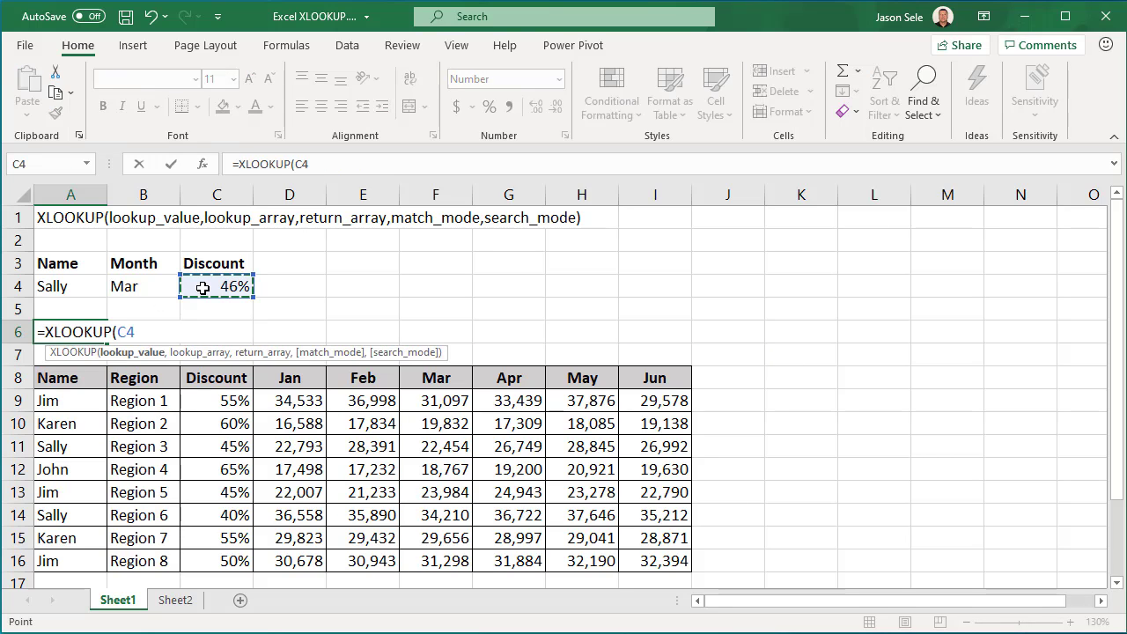
type(",")
left_click_drag(216, 400, 224, 554)
type(",")
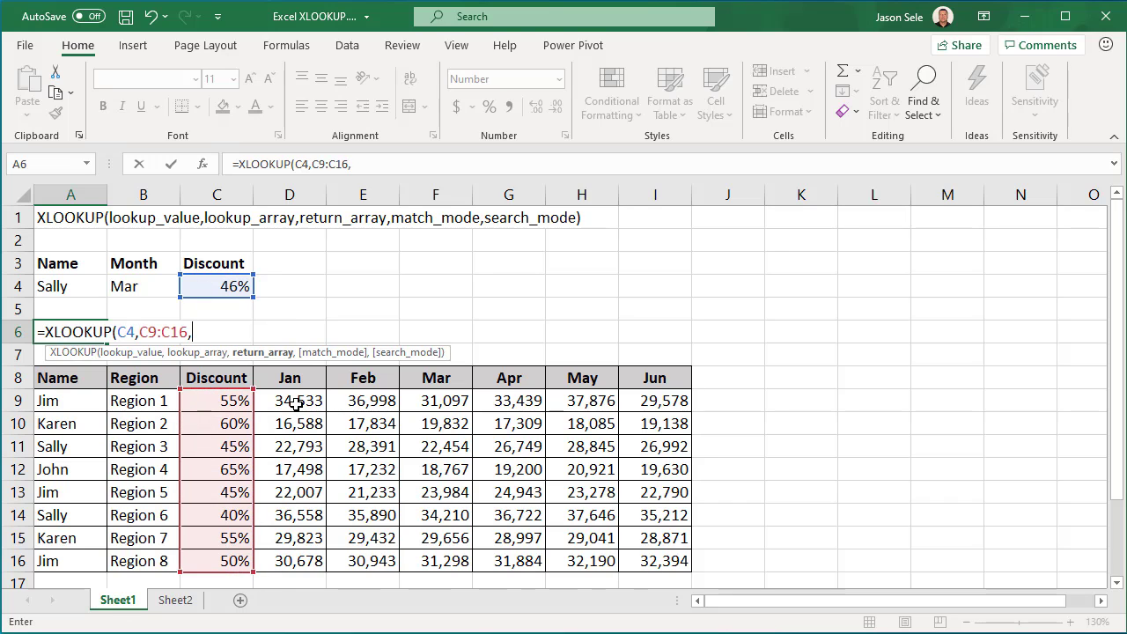
left_click_drag(293, 407, 294, 560)
key("Return")
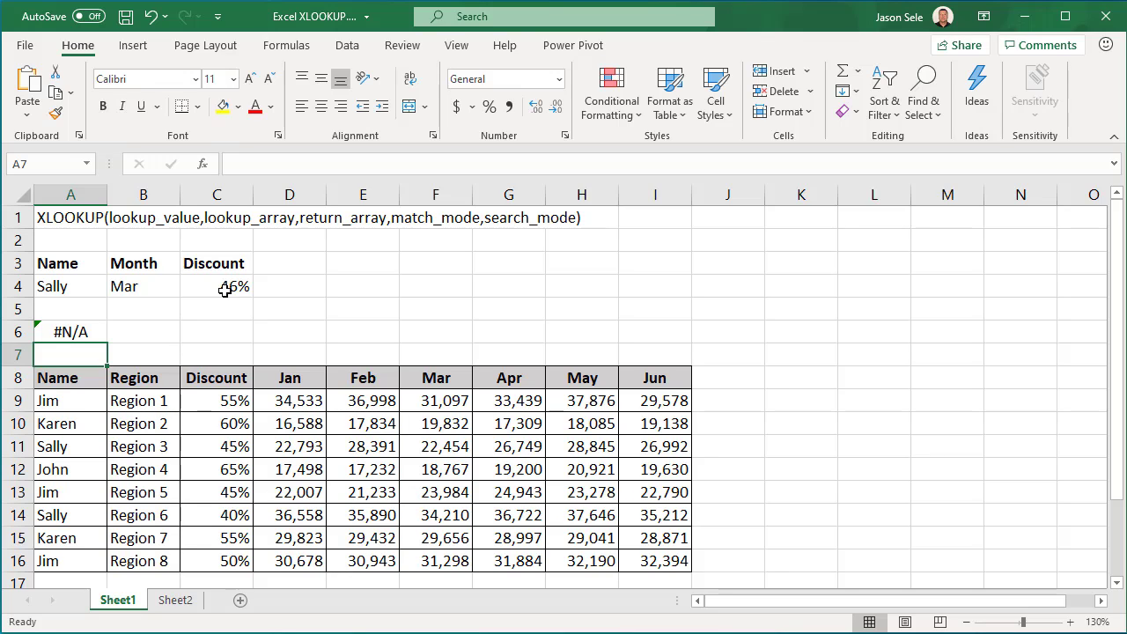
Add match mode -1 (exact or next smaller) so A6 returns 22,793
left_click(59, 333)
left_click(430, 159)
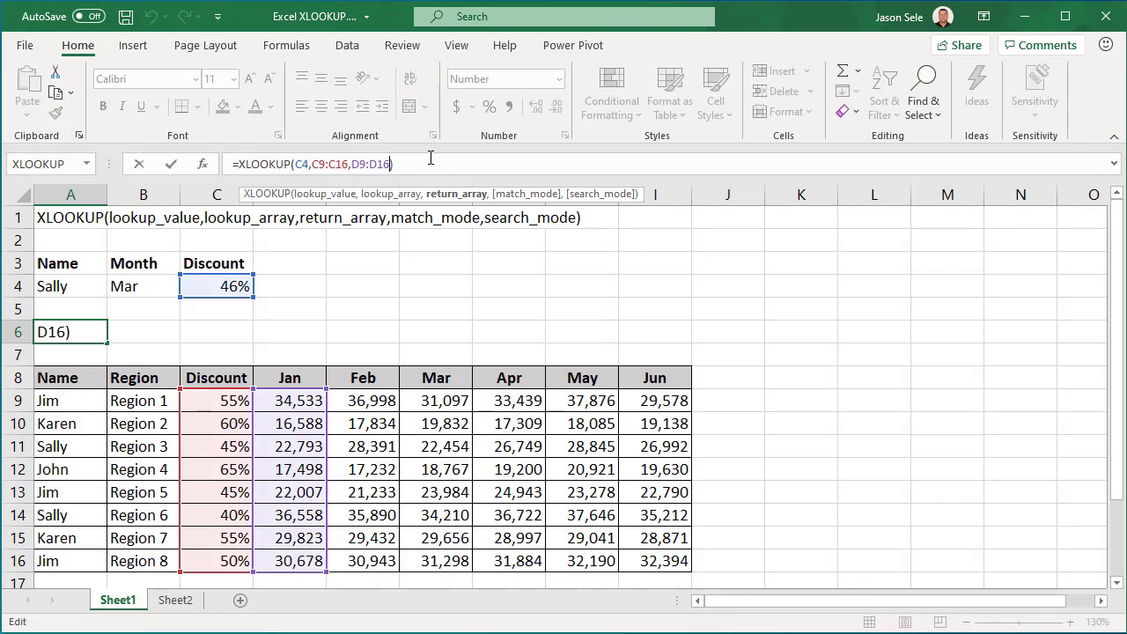
type(",")
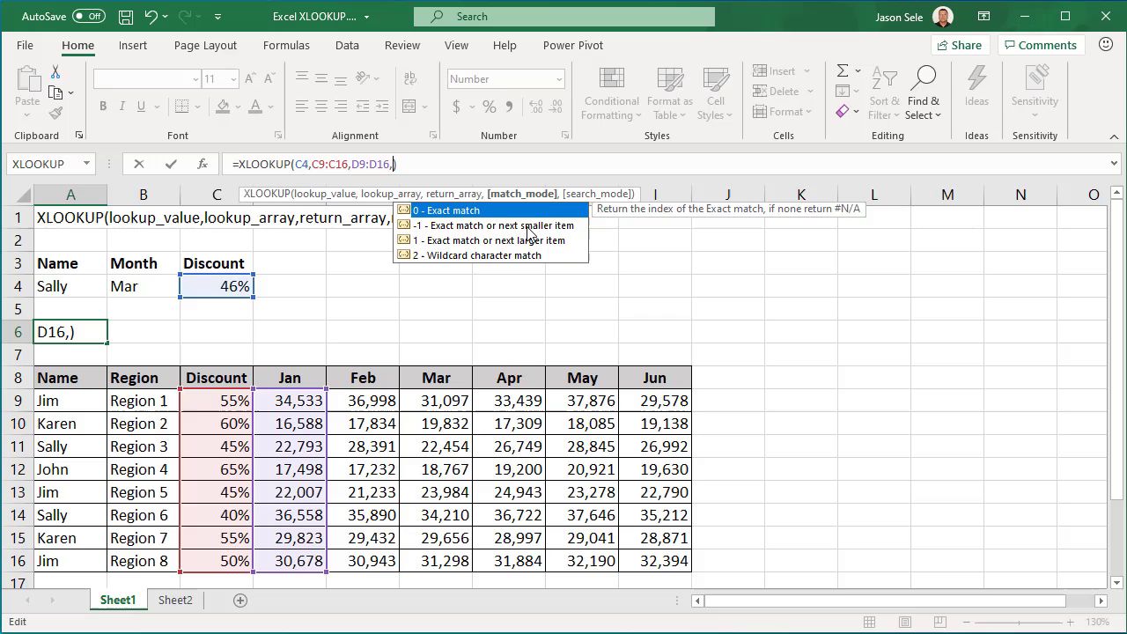
double_click(527, 227)
key("Return")
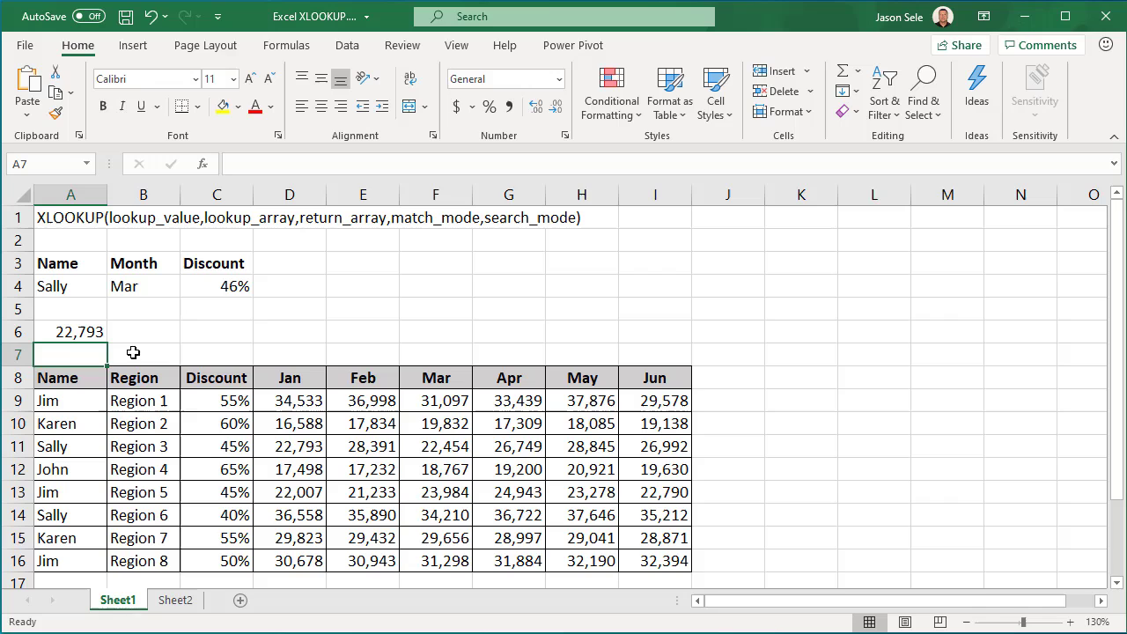
Change A6's match mode from -1 to 1 (exact or next larger), returning 30,678
left_click(79, 336)
left_click(401, 164)
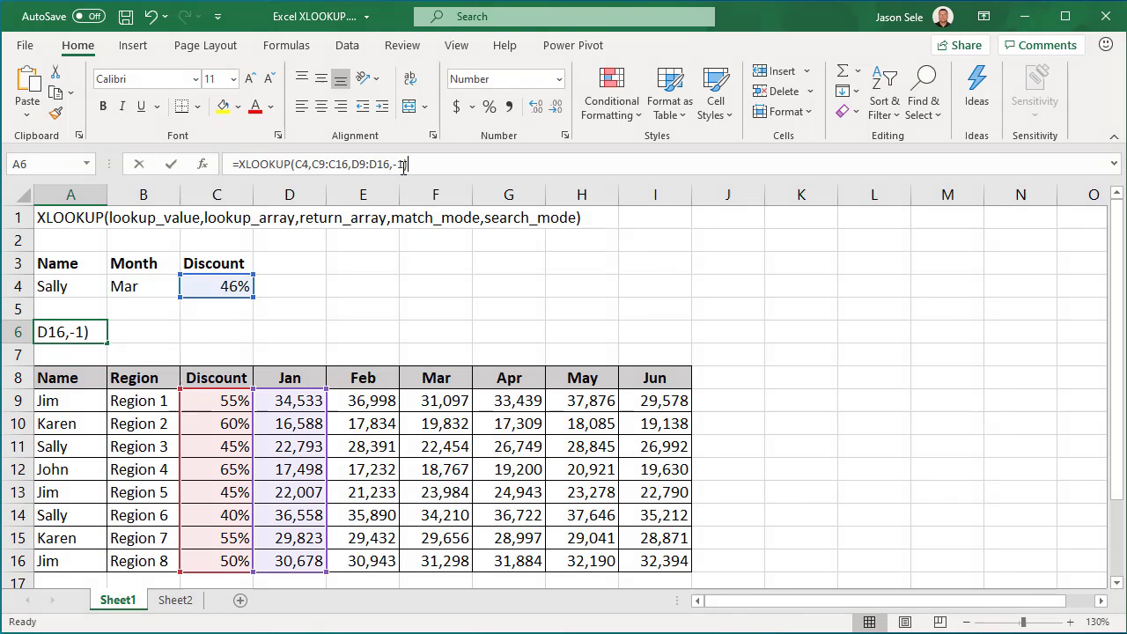
key("BackSpace")
key("BackSpace")
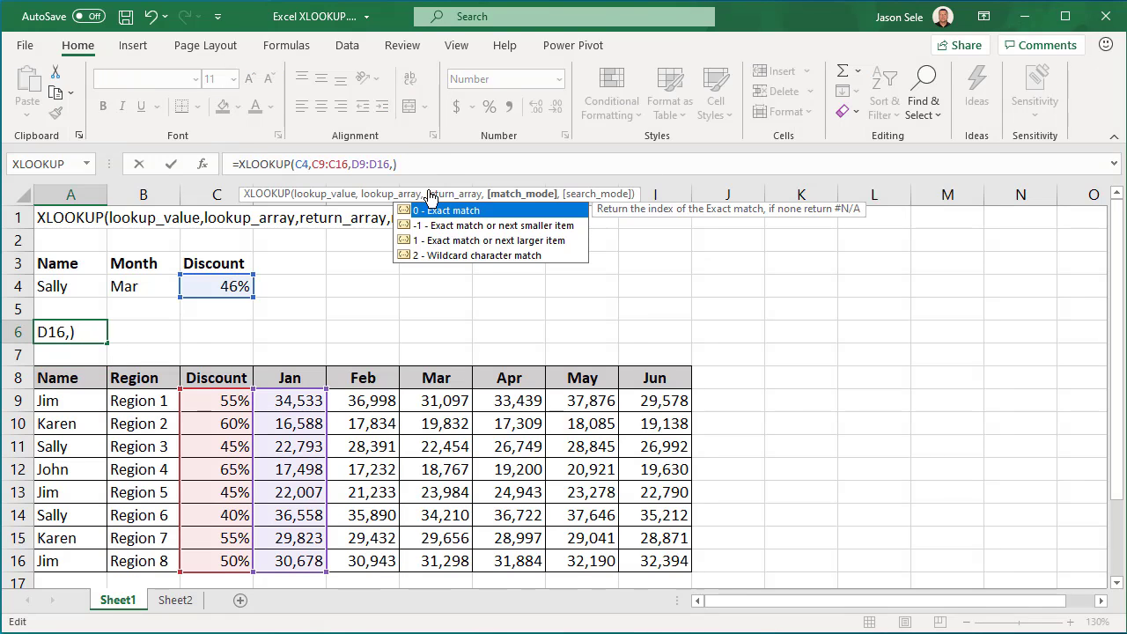
double_click(442, 246)
key("Return")
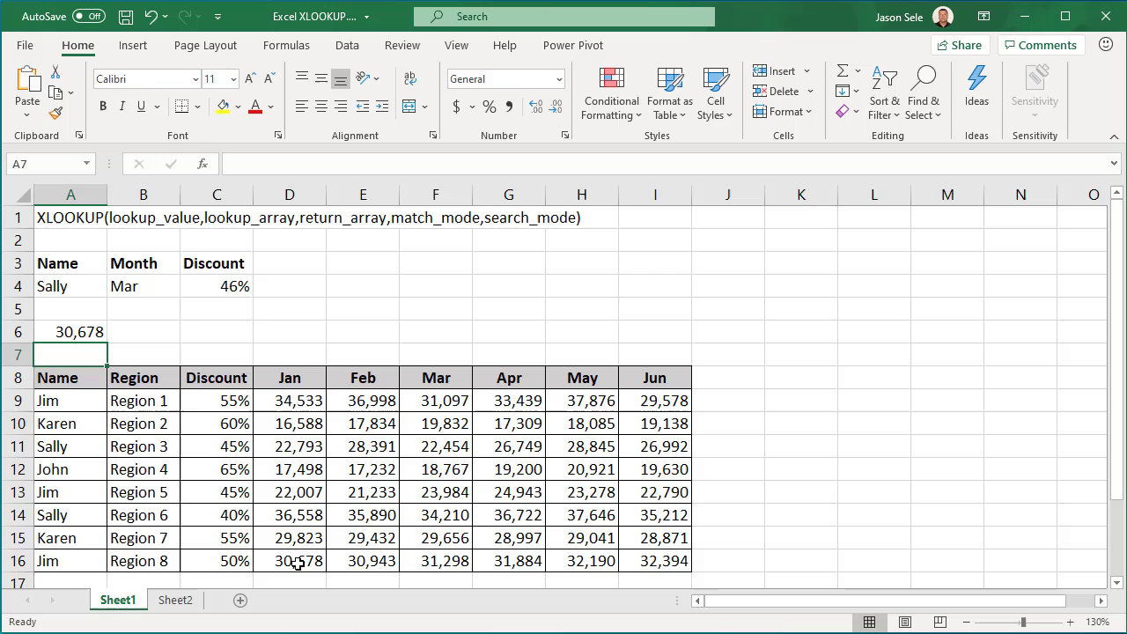
Enter =XLOOKUP(A4,A9:A16,D9:I16) in A6, spilling Sally's Jan–Jun figures 22,793 through 26,992
left_click(79, 332)
type("=x")
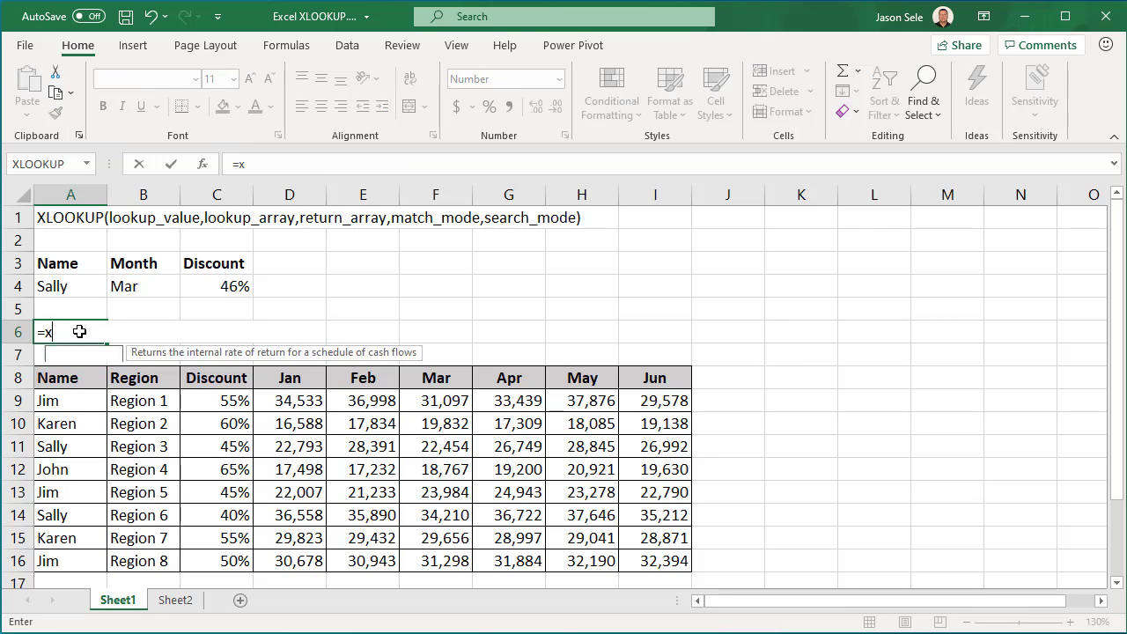
type("l")
key("Tab")
left_click(69, 290)
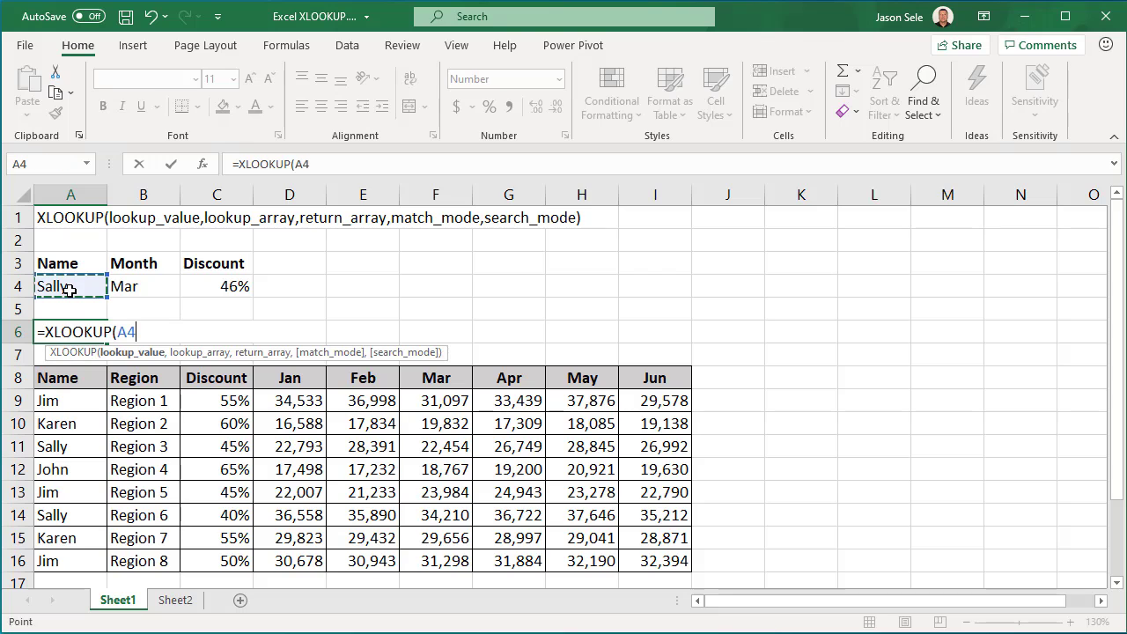
type(",")
left_click_drag(76, 401, 54, 563)
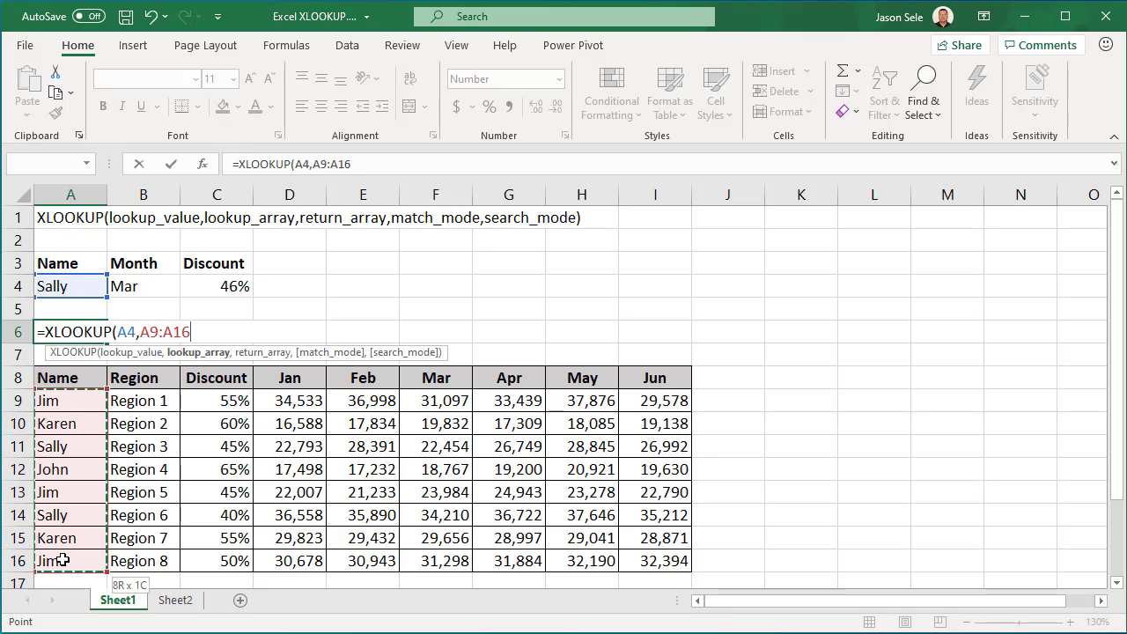
type(",")
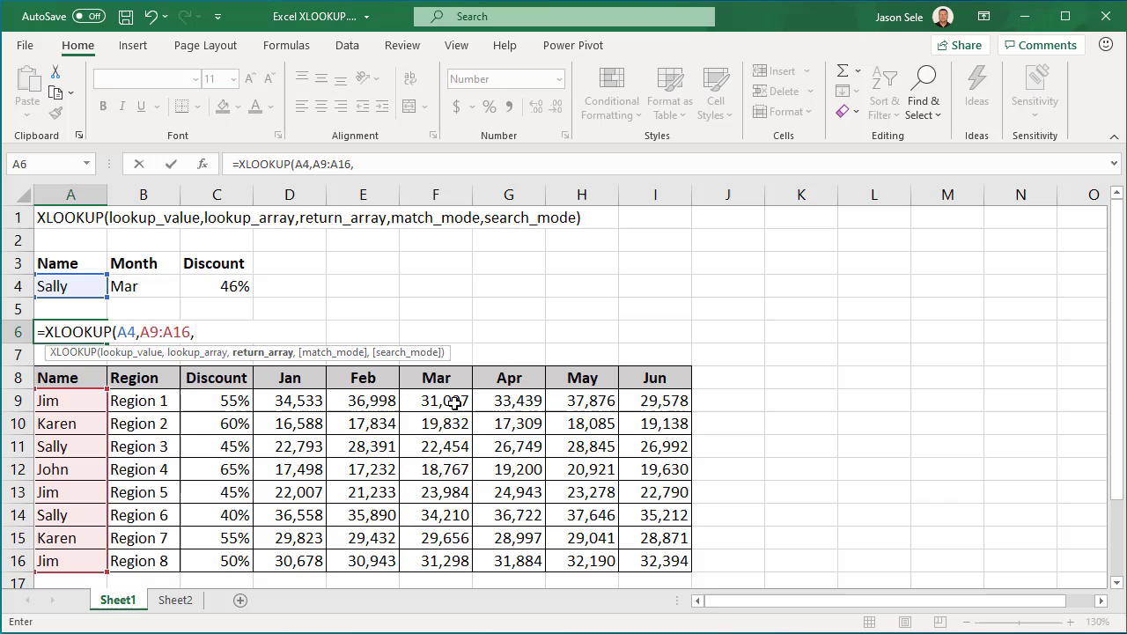
mouse_move(298, 401)
left_mouse_down()
mouse_move(620, 469)
mouse_move(645, 553)
left_mouse_up()
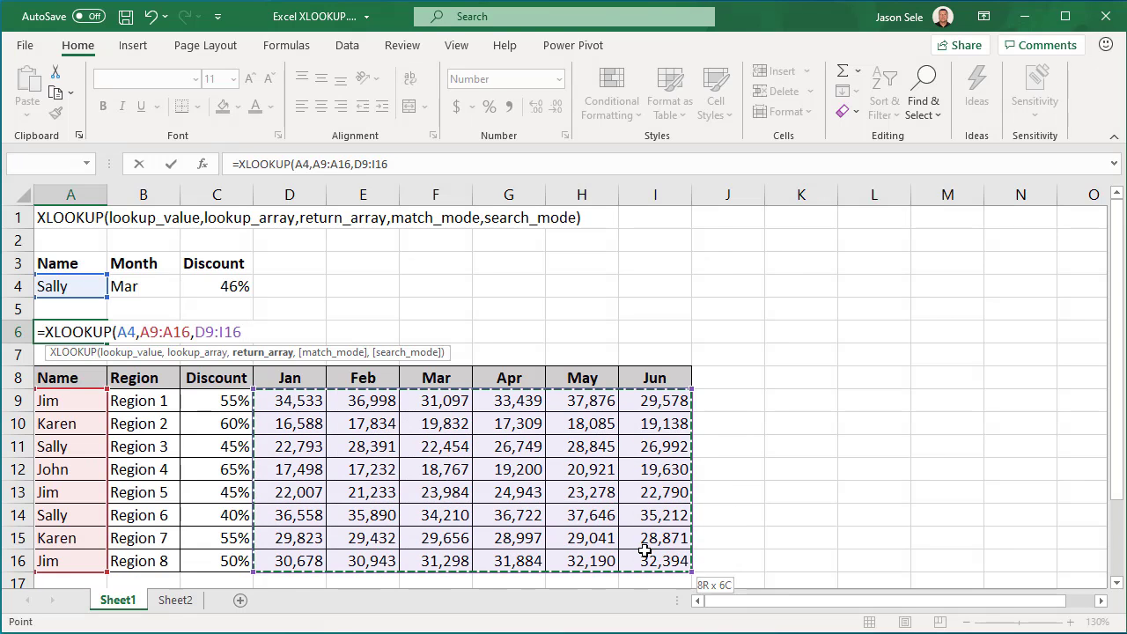
type(")")
key("ctrl+Return")
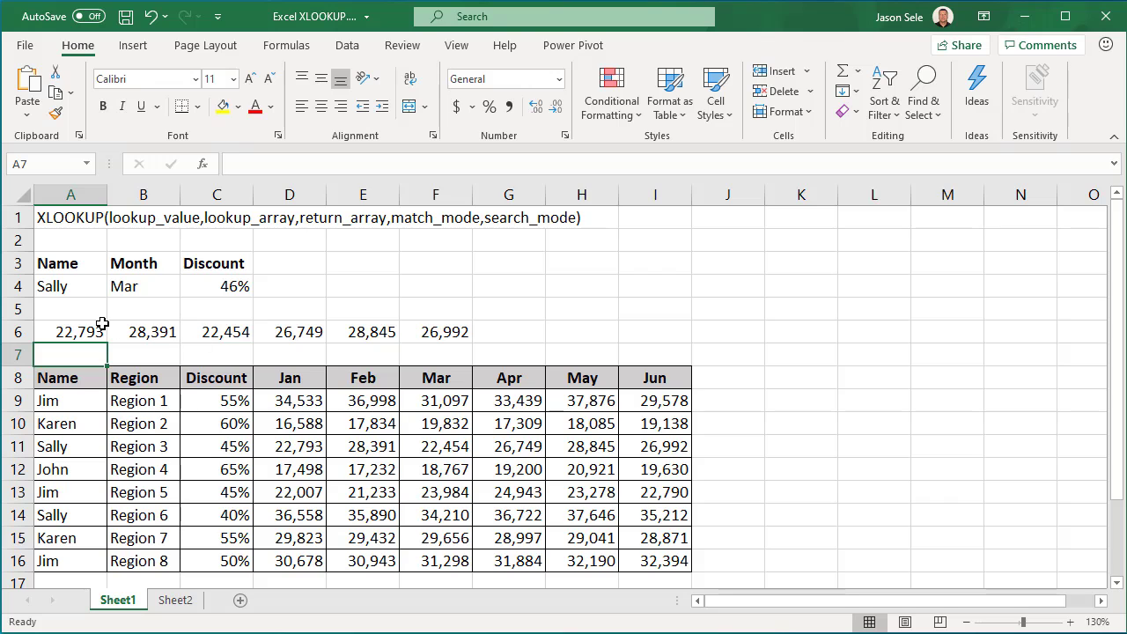
Undo, then enter =XLOOKUP("J??",A9:A16,F9:F16,2) in A6 with wildcard matching, returning 31,097
left_click(151, 16)
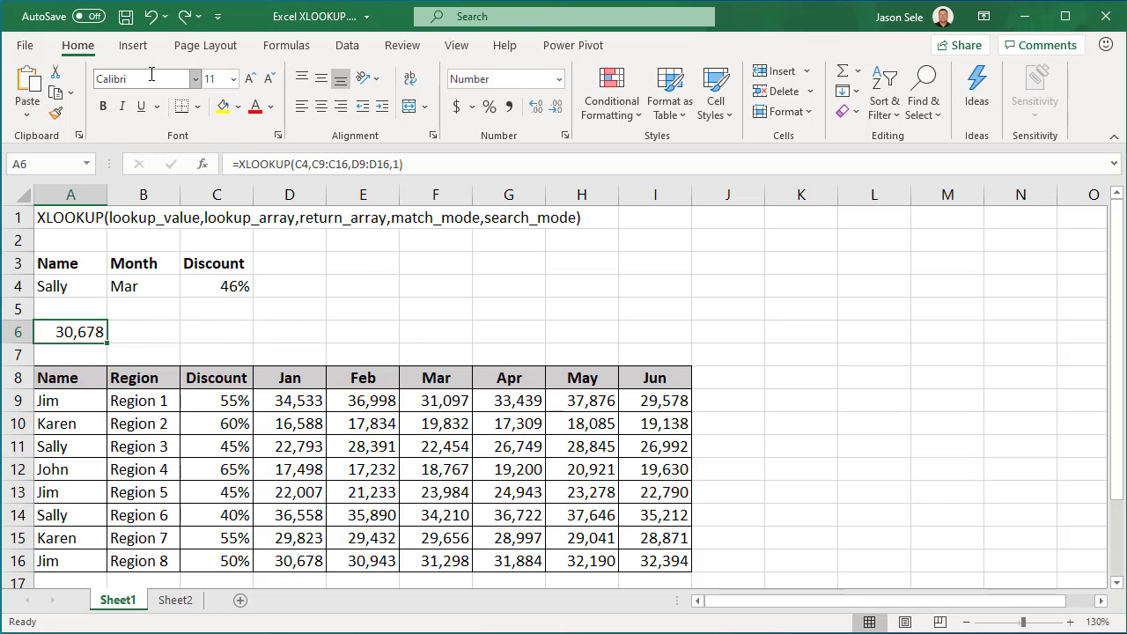
key("F2")
type("=x")
key("Tab")
type("\"J?")
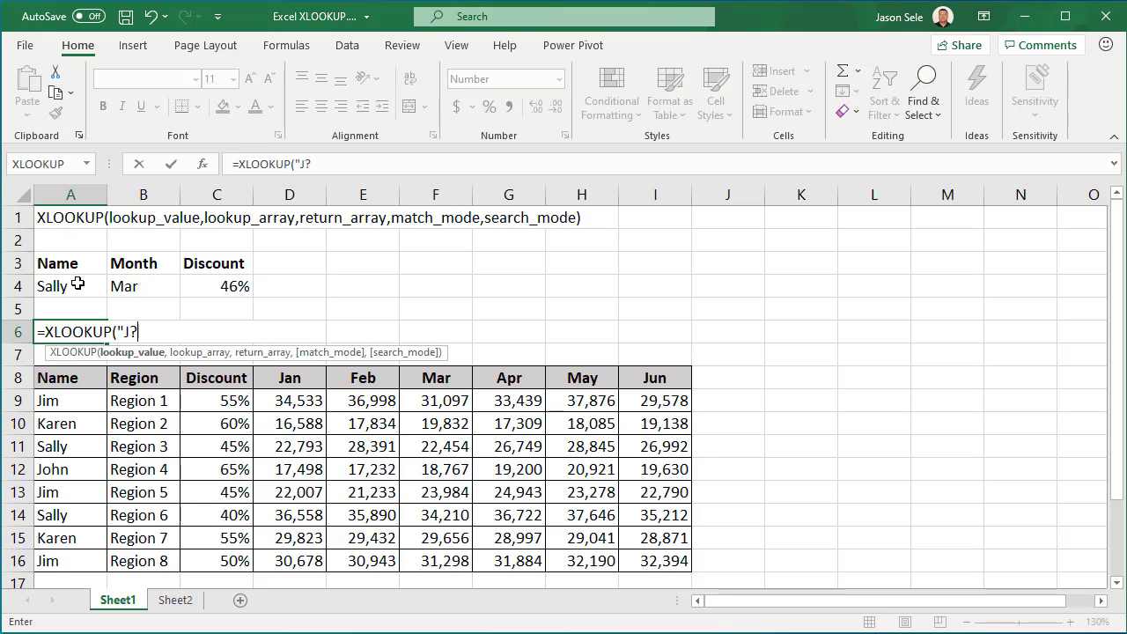
type("?\",")
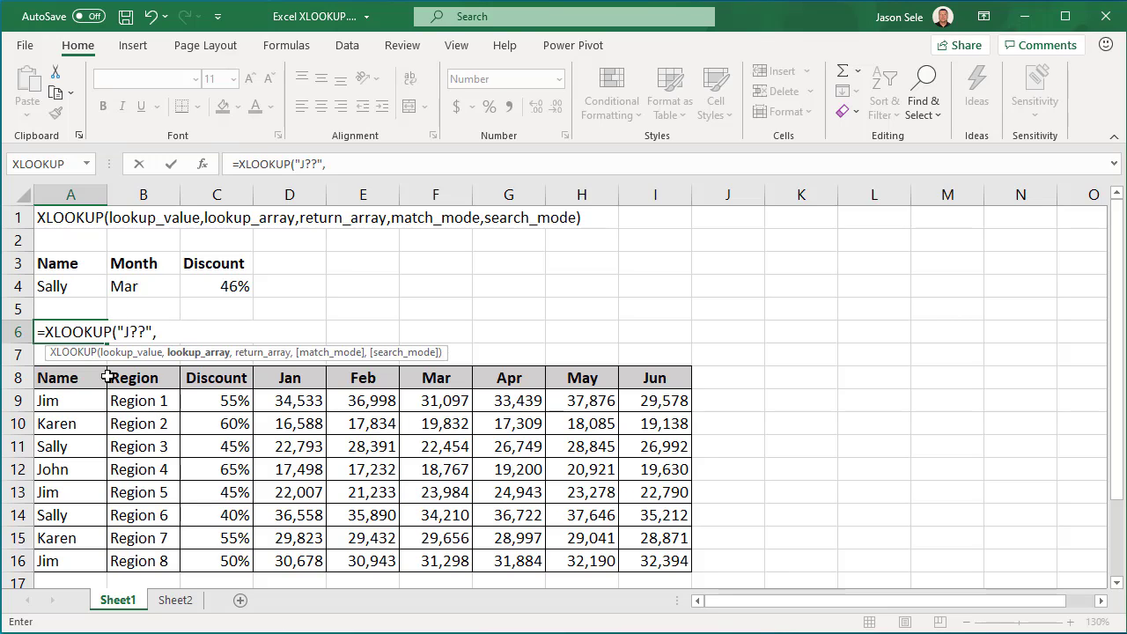
mouse_move(75, 398)
left_mouse_down()
mouse_move(77, 468)
mouse_move(40, 563)
left_mouse_up()
type(",")
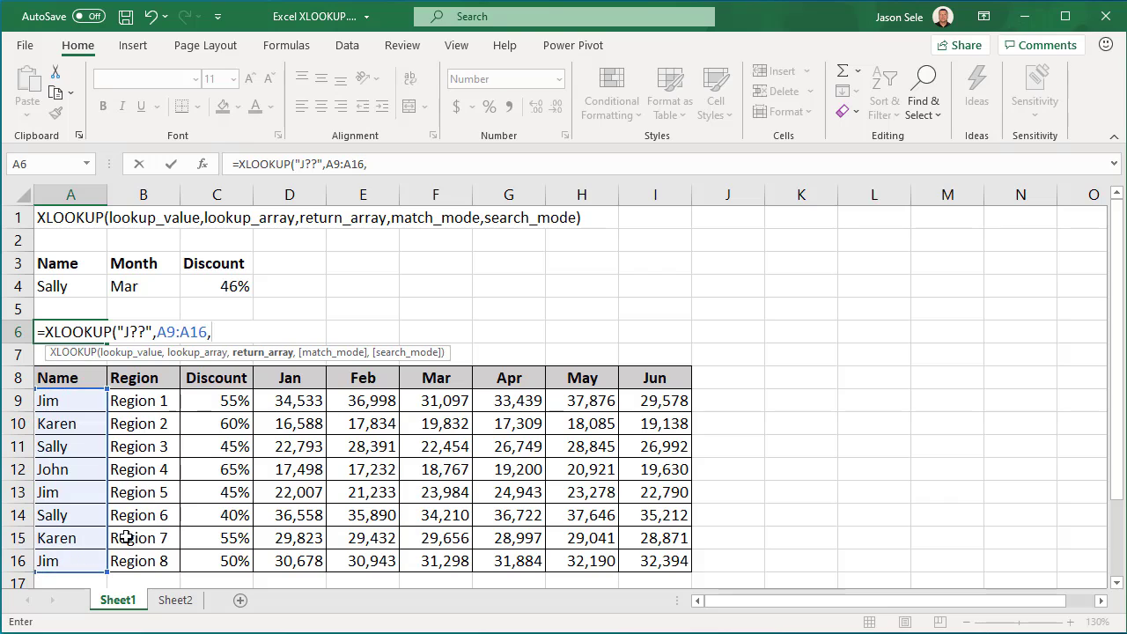
left_click_drag(431, 401, 445, 556)
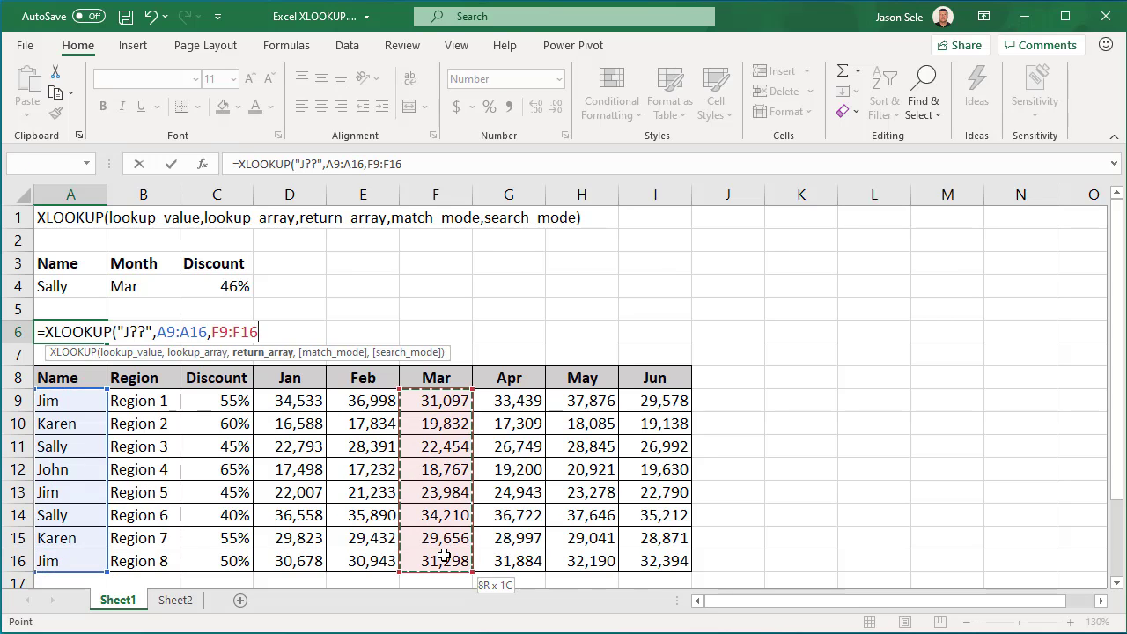
type(",")
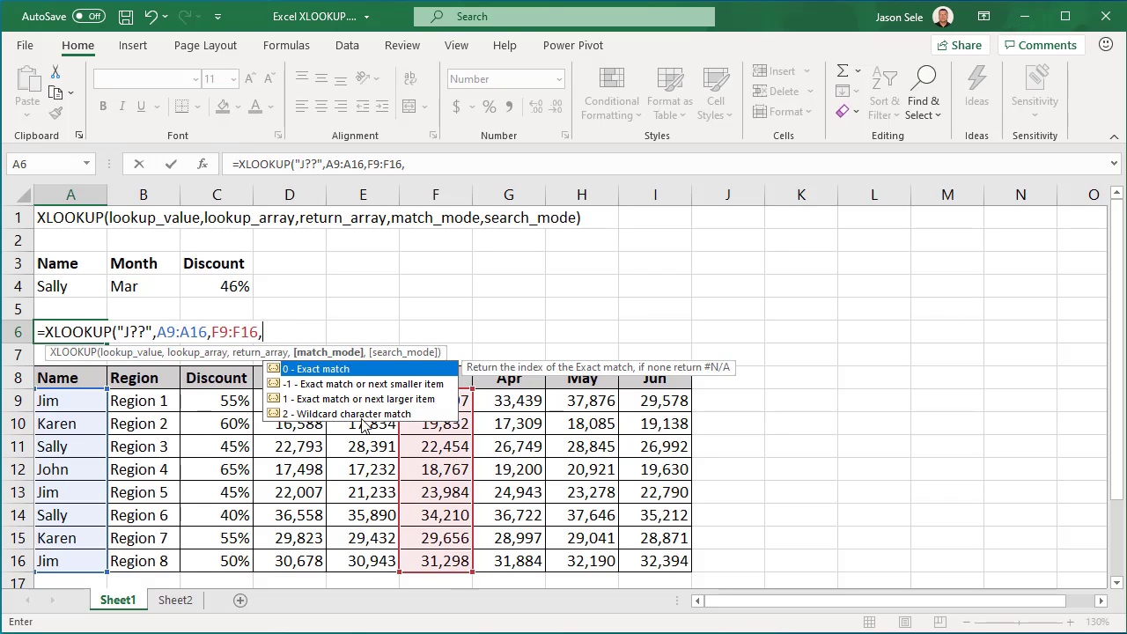
left_click(346, 414)
double_click(346, 414)
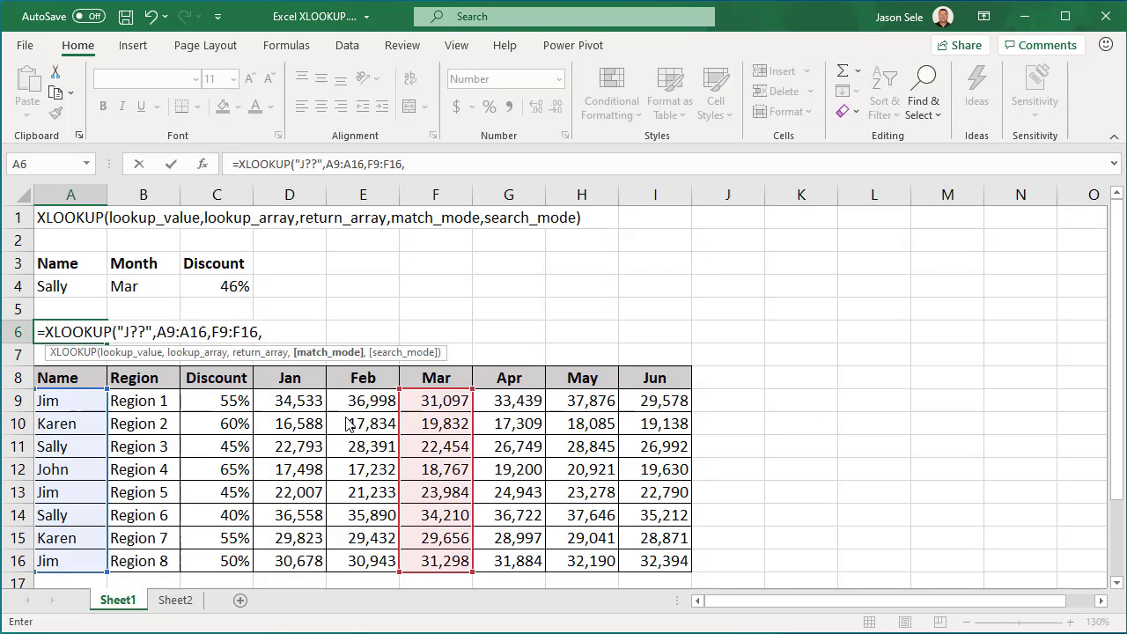
type(")")
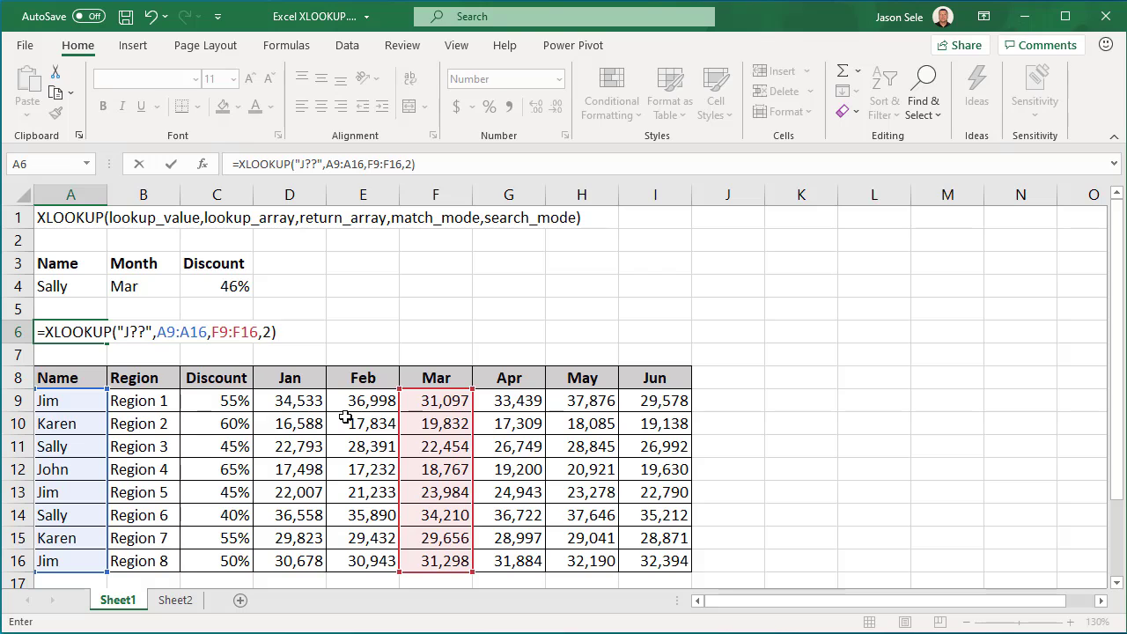
key("Return")
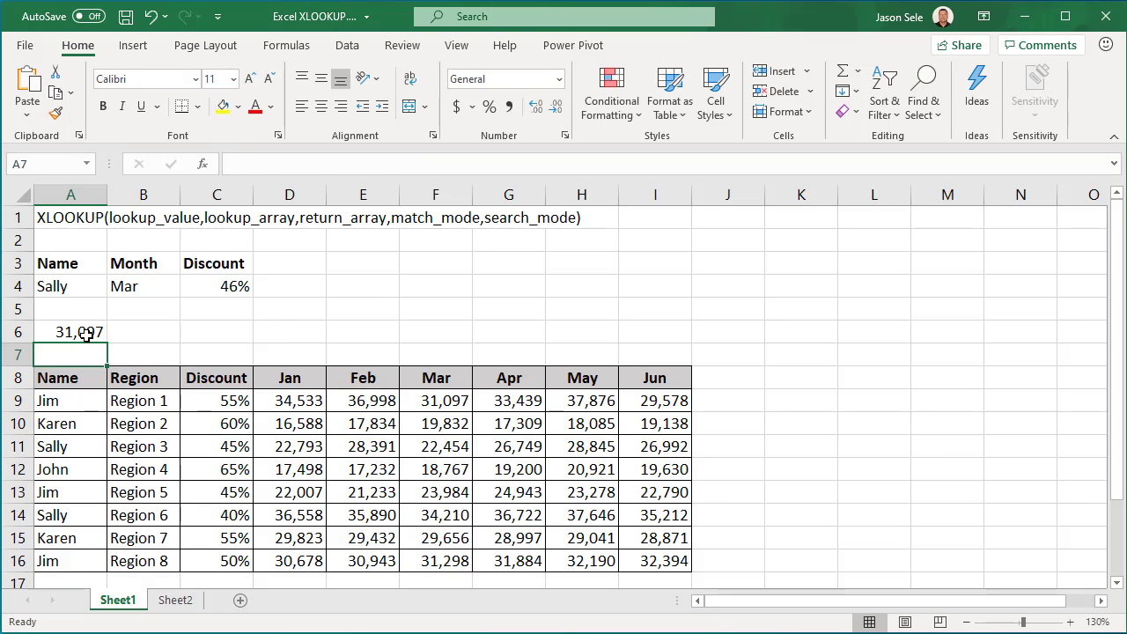
Change A6's wildcard pattern from "J??" to "J*", still returning Jim's March figure 31,097
left_click(466, 402)
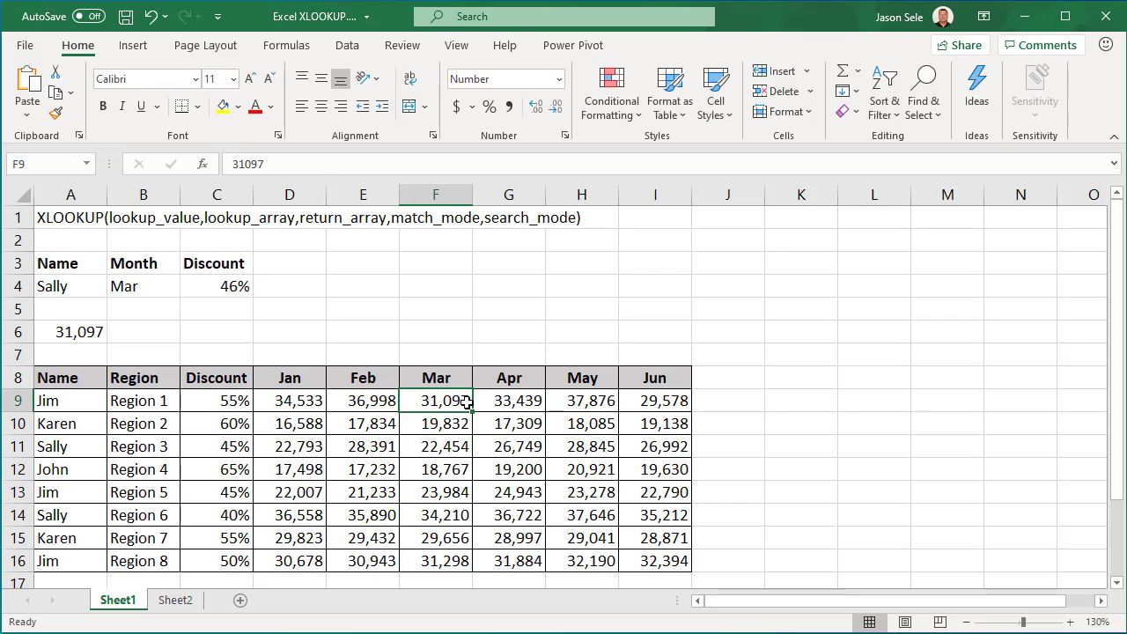
left_click(70, 331)
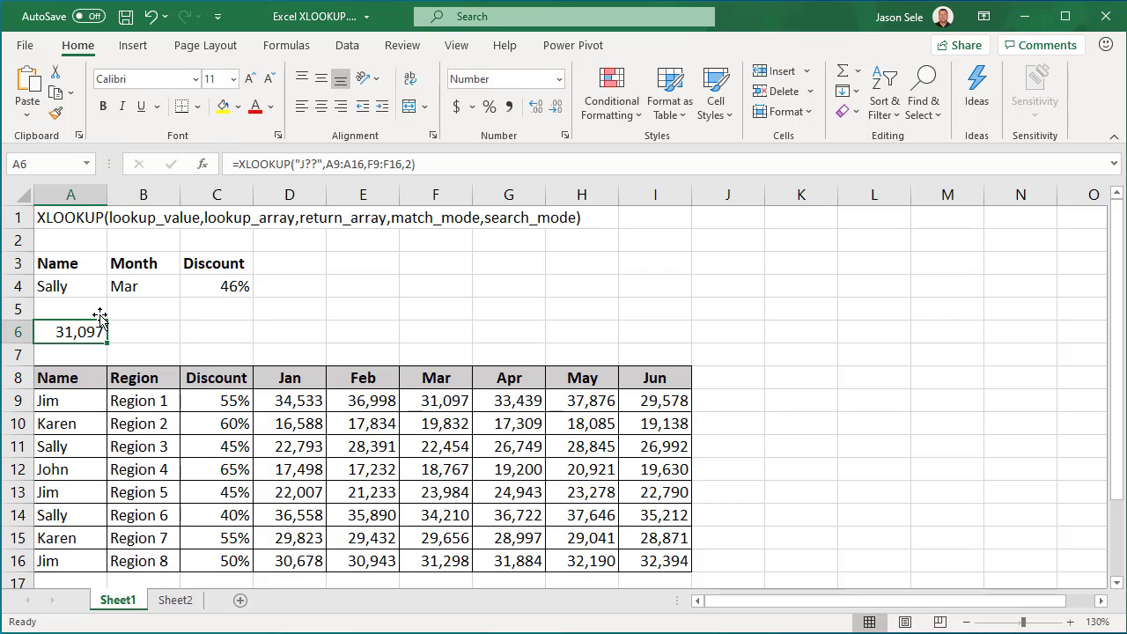
left_click(327, 164)
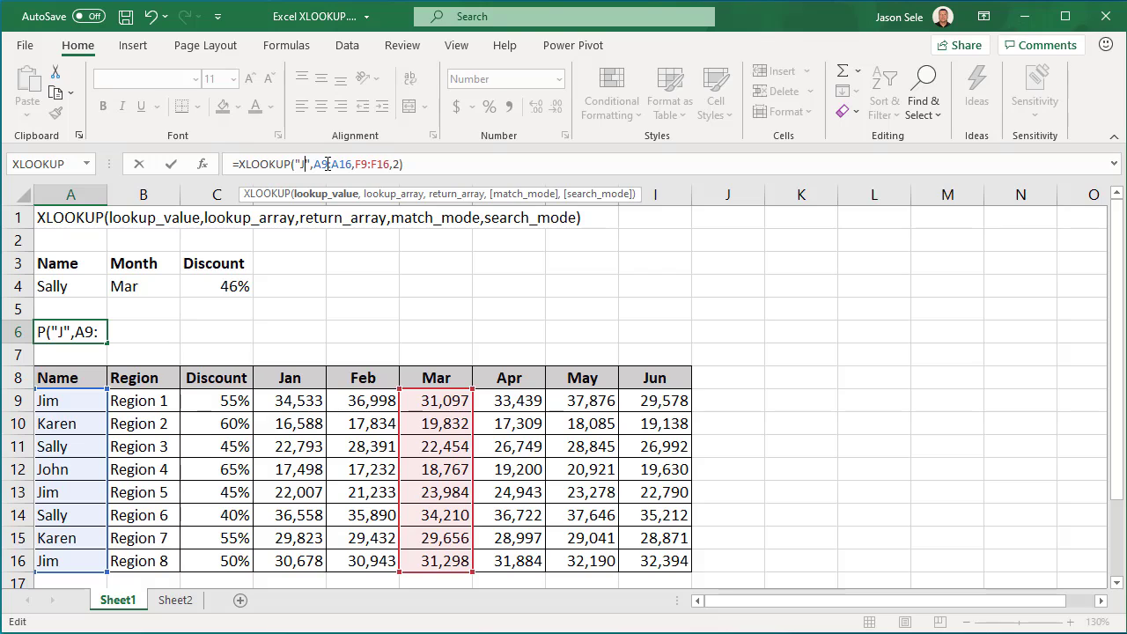
type("*")
key("Return")
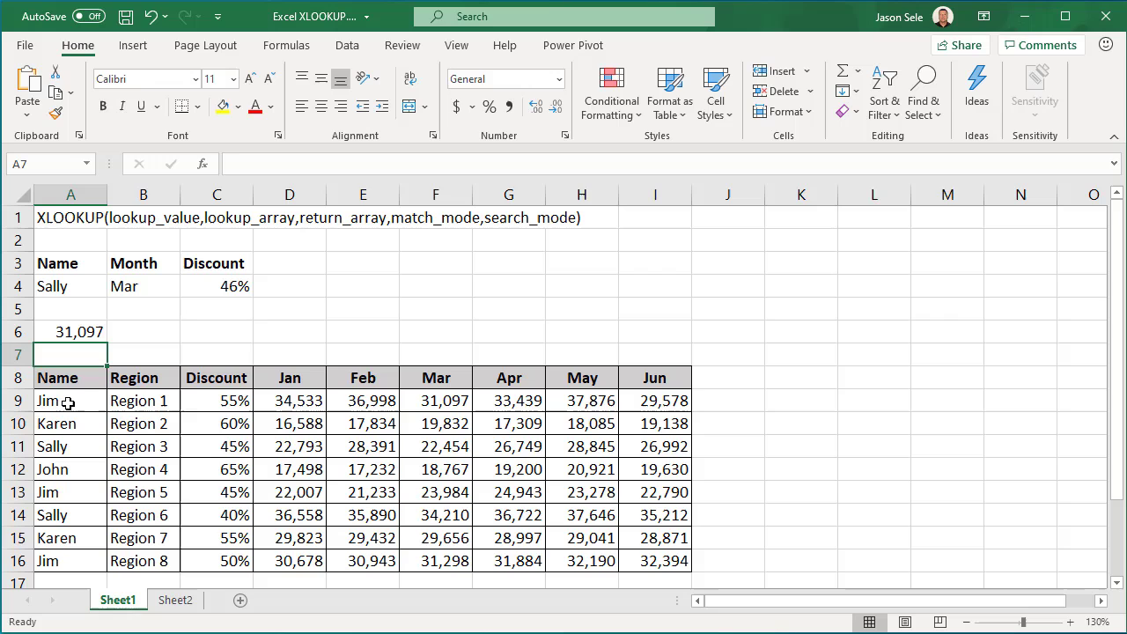
left_click(66, 334)
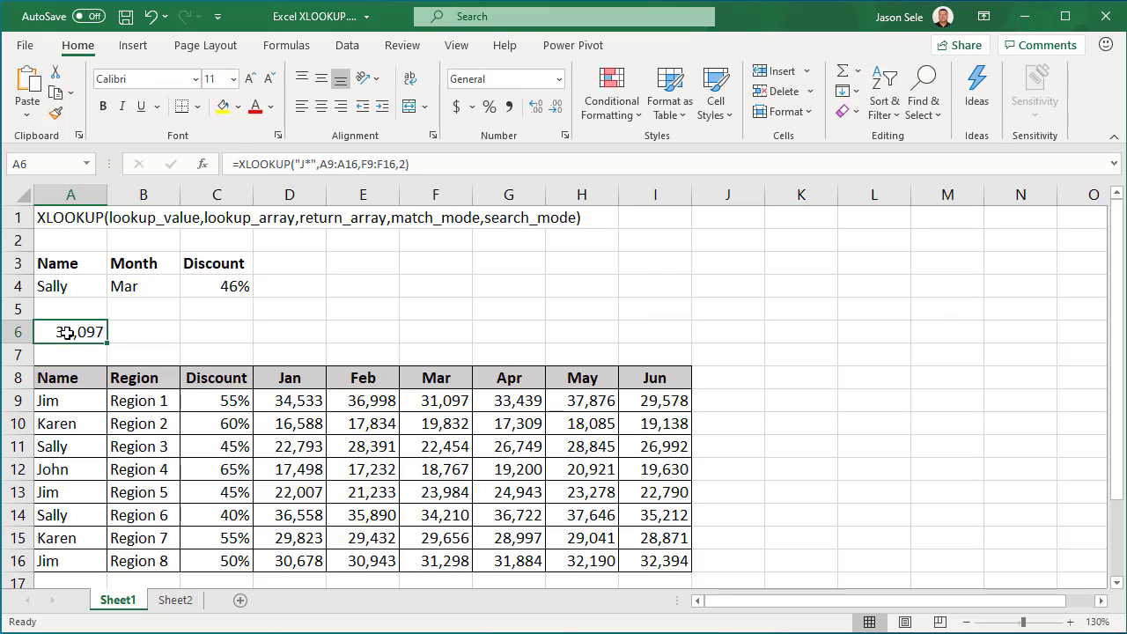
Add search mode -1 (last-to-first) so the "J*" lookup returns 31,298
left_click(401, 165)
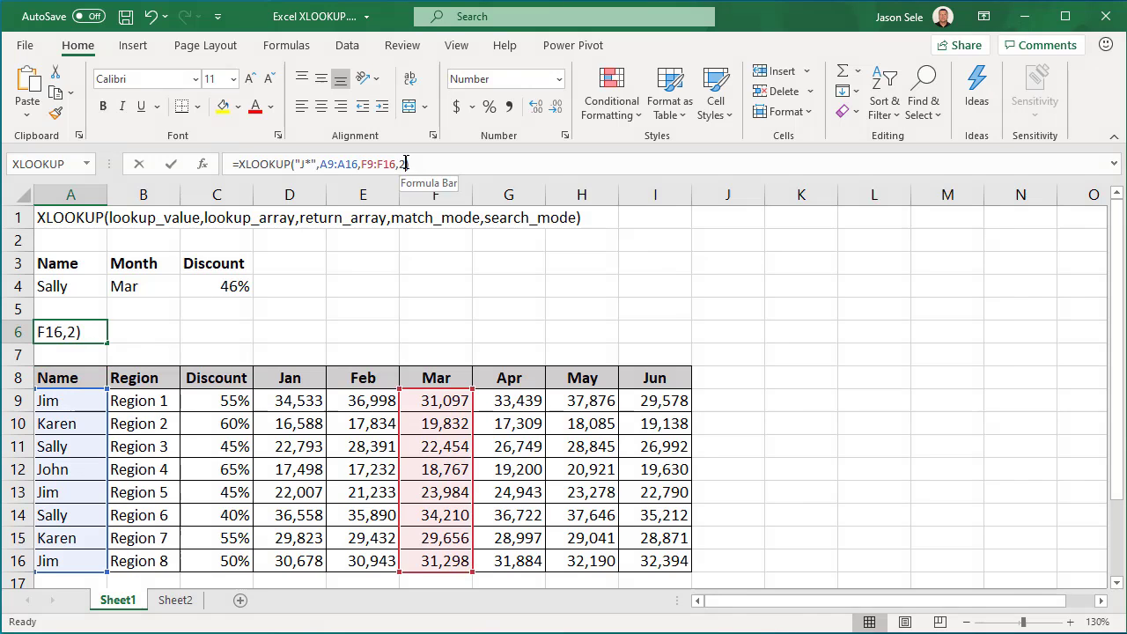
type(",")
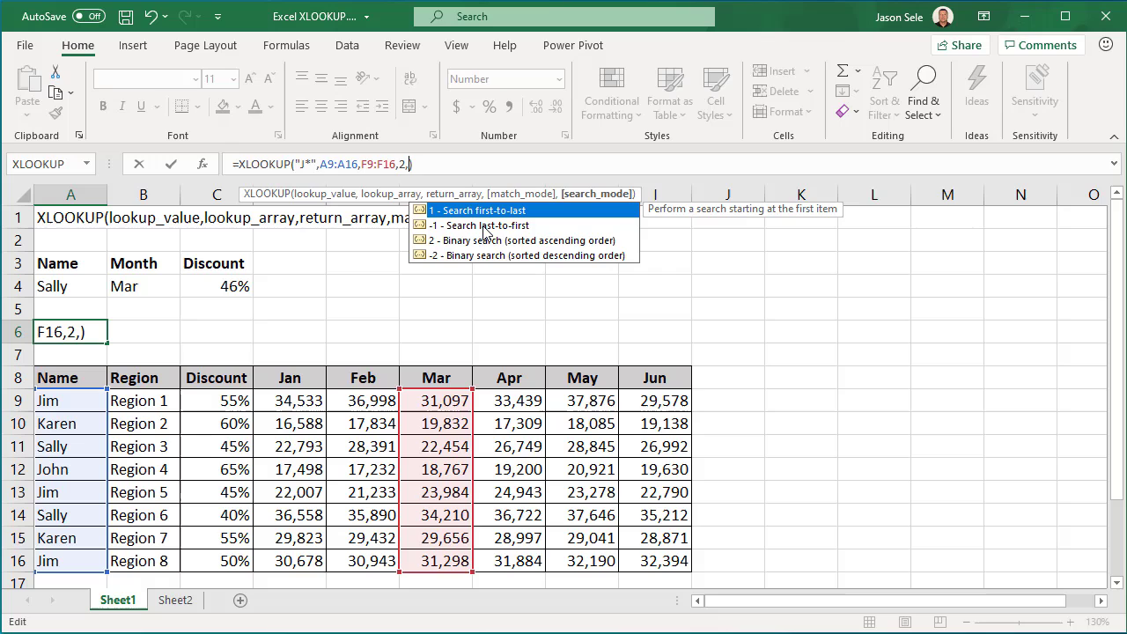
double_click(485, 231)
key("Return")
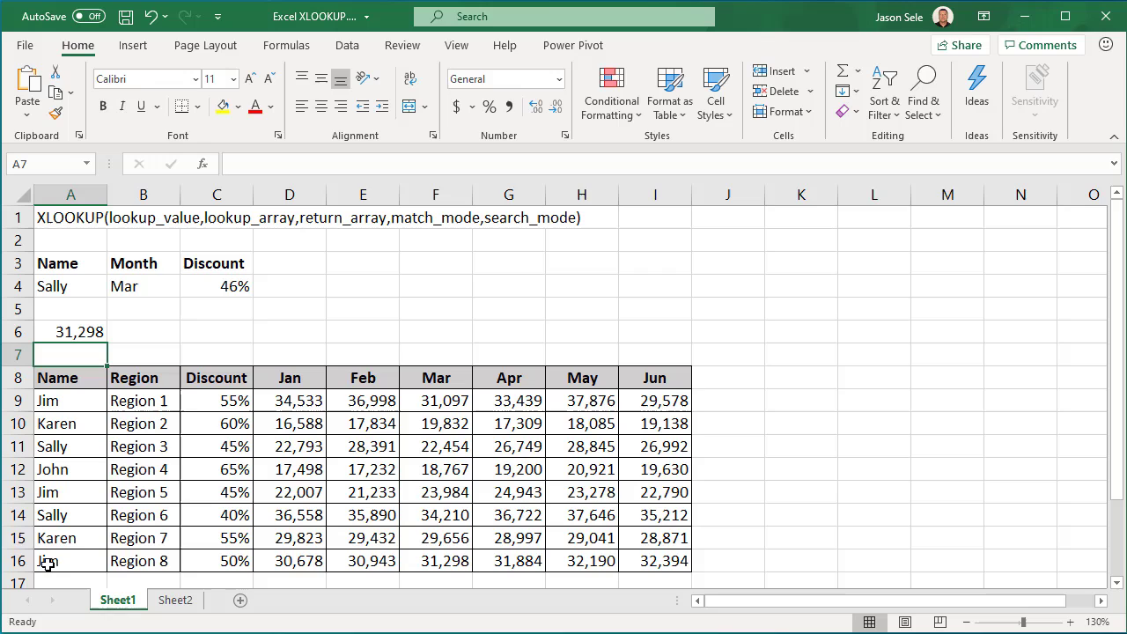
left_click(64, 329)
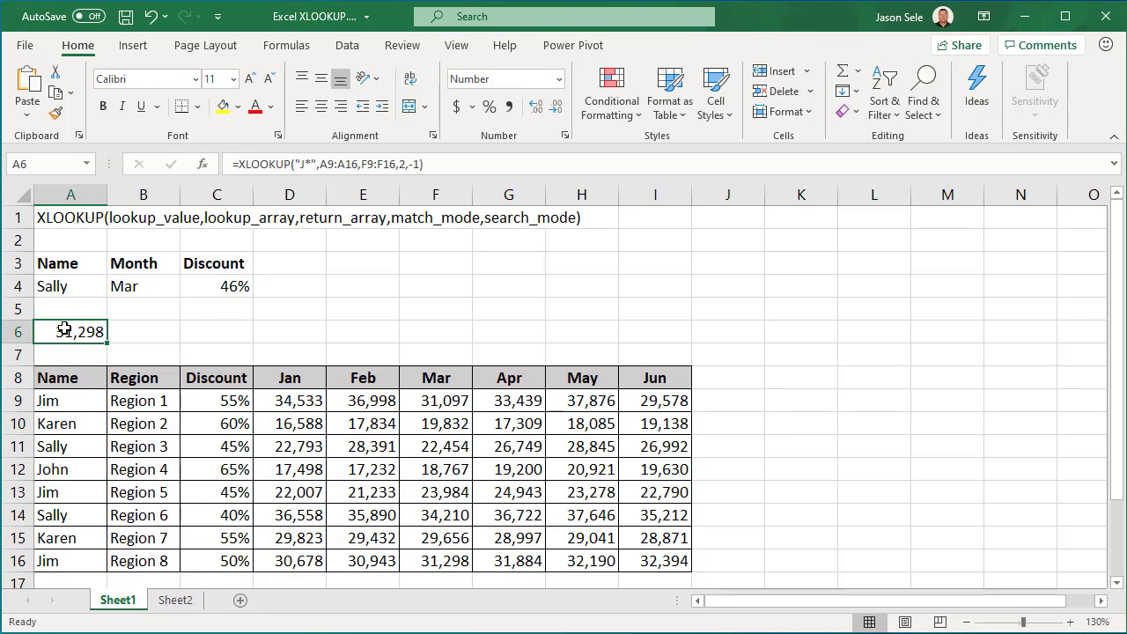
Rewrite A6 as =XLOOKUP(A4,A9:A16,F9:F16), returning Sally's March figure 22,454
type("=")
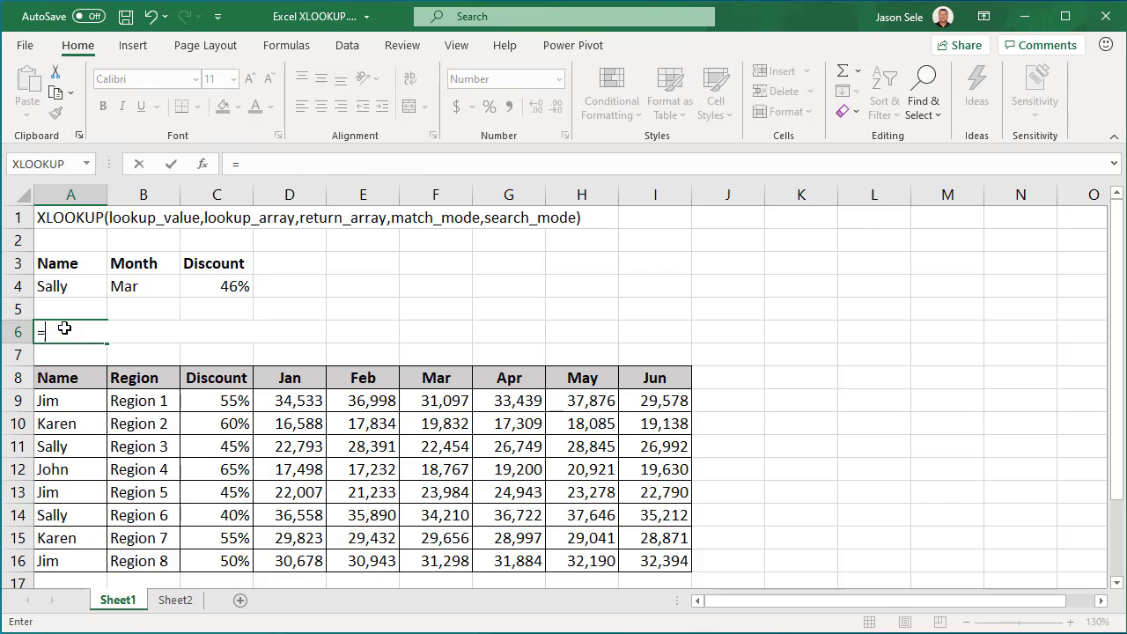
type("xl")
key("Tab")
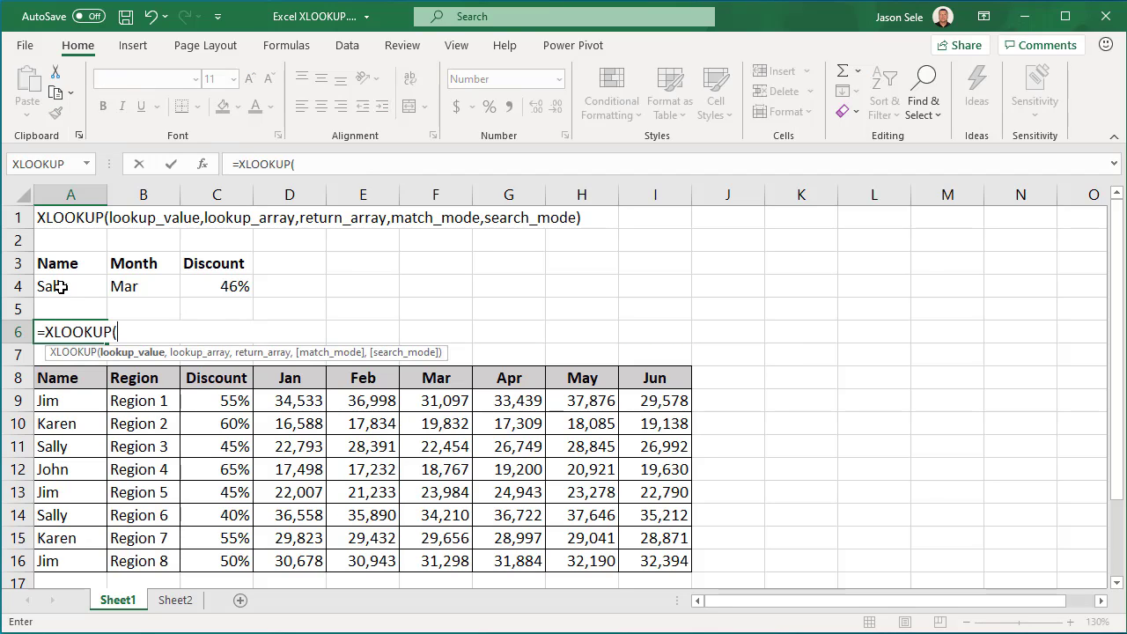
left_click(59, 287)
type(",")
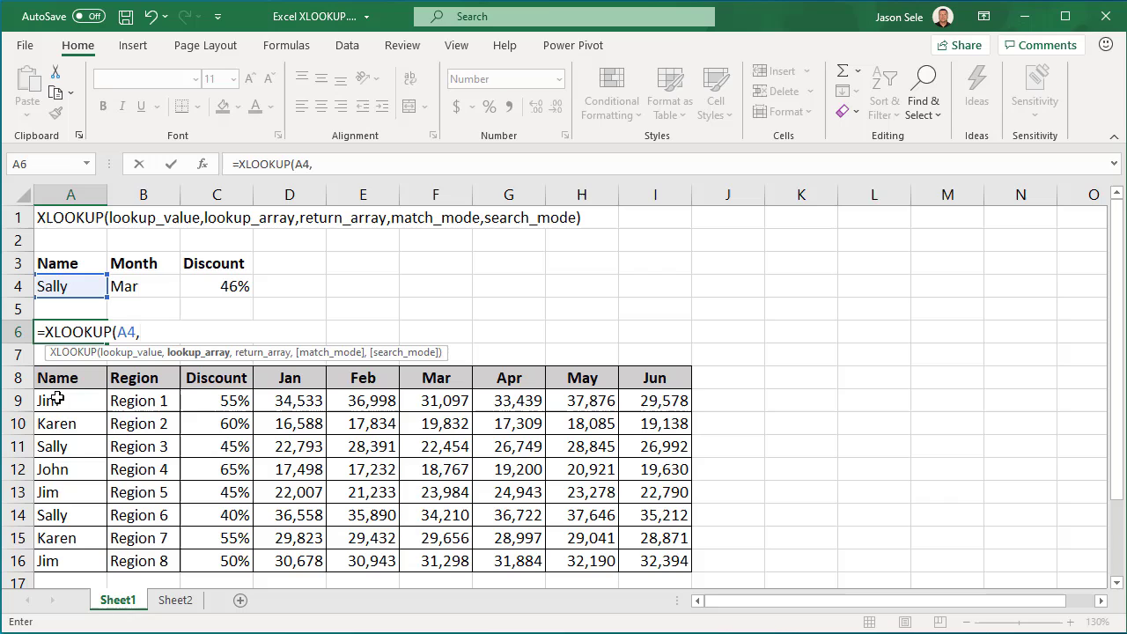
left_click_drag(51, 401, 56, 561)
type(",")
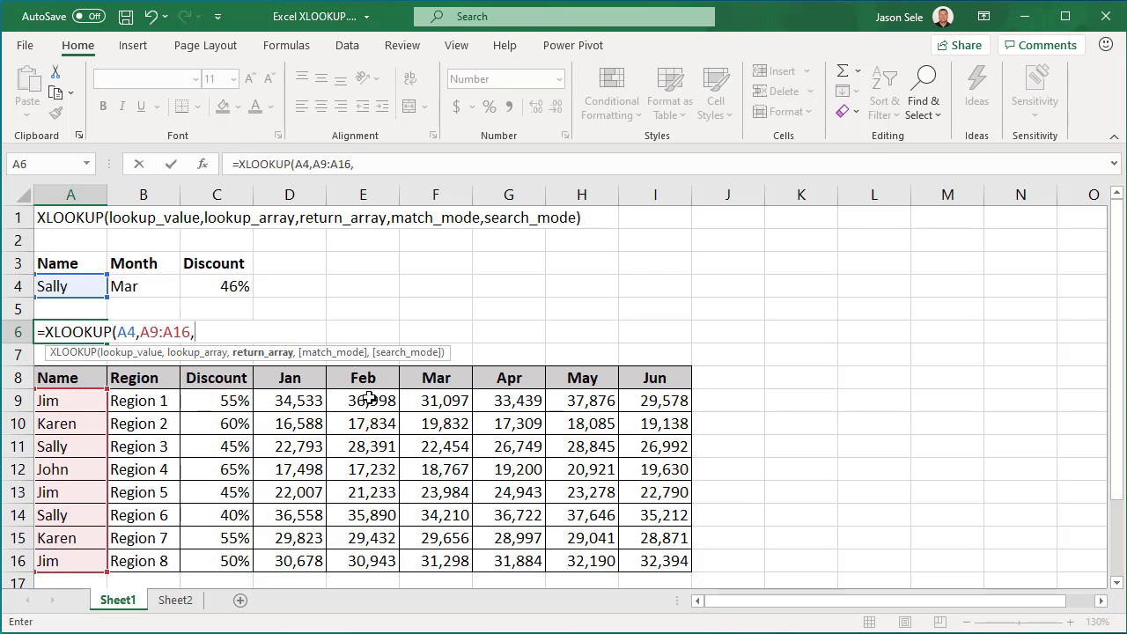
left_click_drag(436, 408, 447, 552)
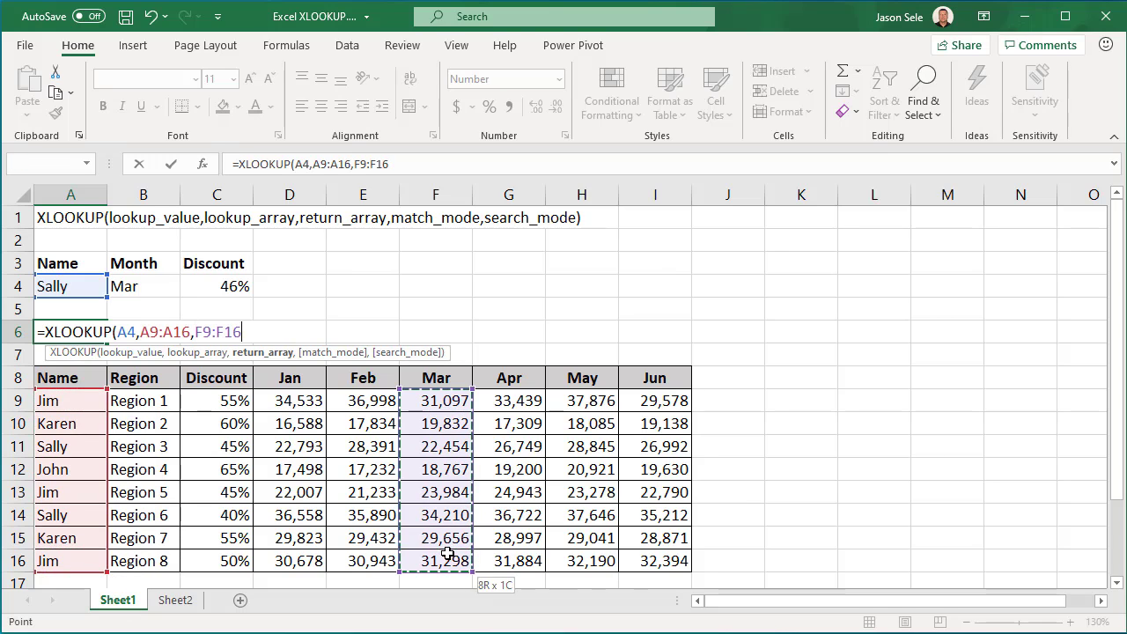
key("Return")
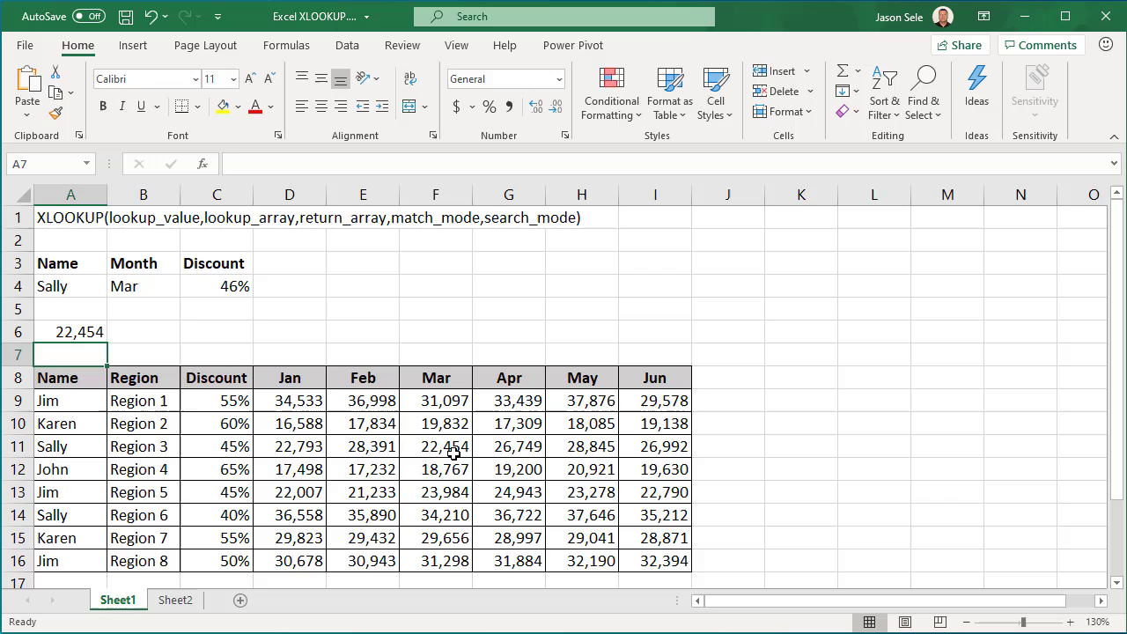
Replace the F9:F16 return range with a nested XLOOKUP(B4,D8:I8,D9:I16), still returning 22,454
left_click(90, 332)
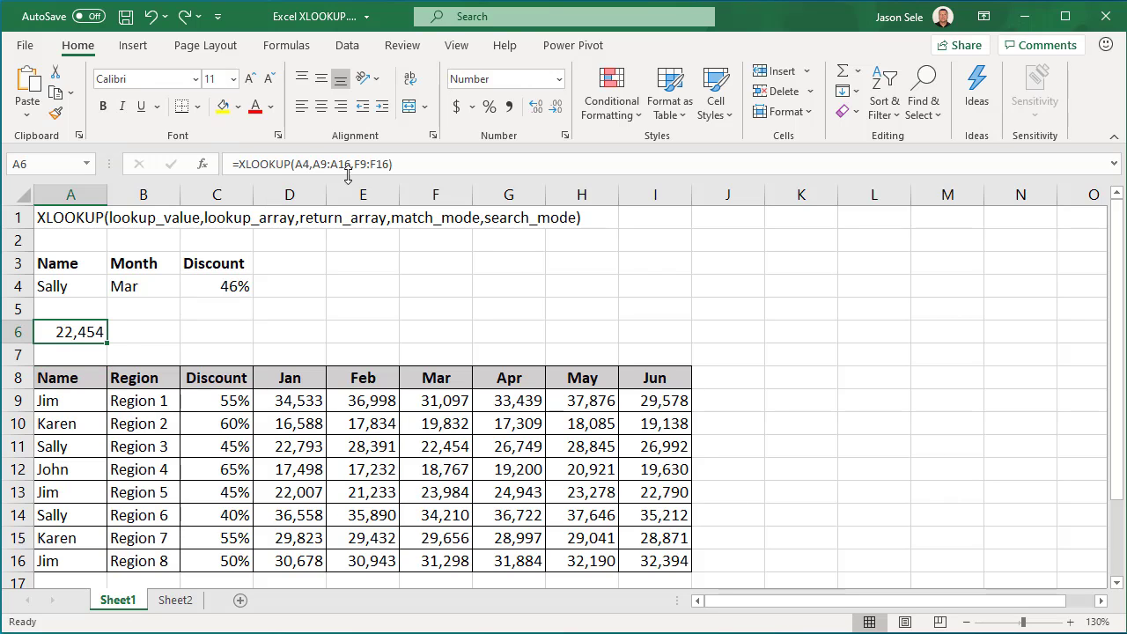
left_click_drag(355, 164, 390, 164)
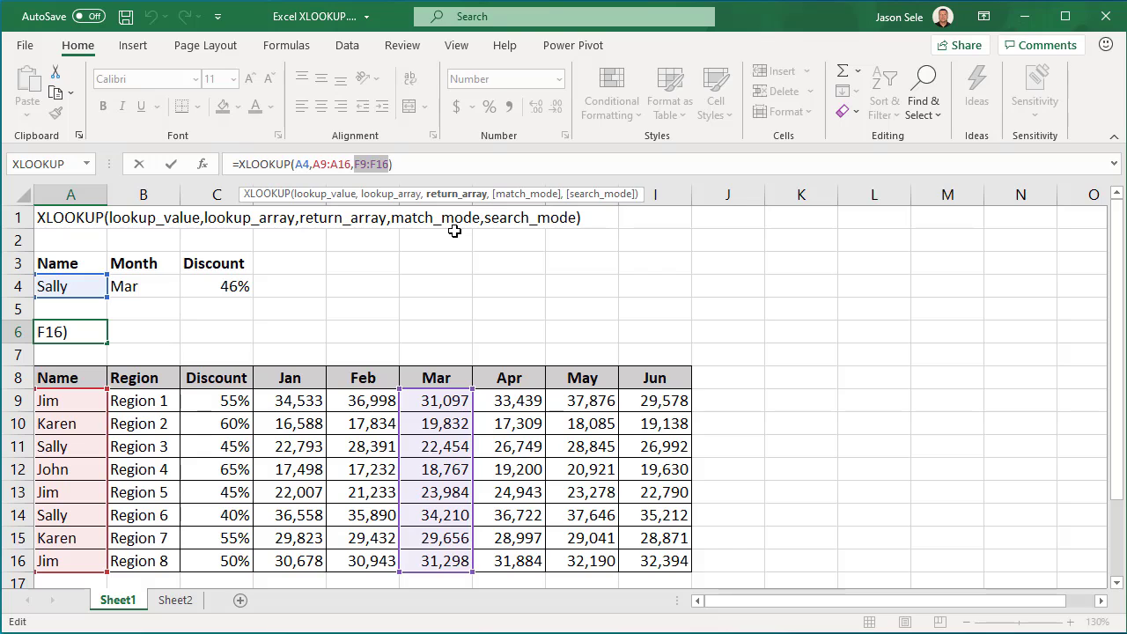
type("xl")
key("Tab")
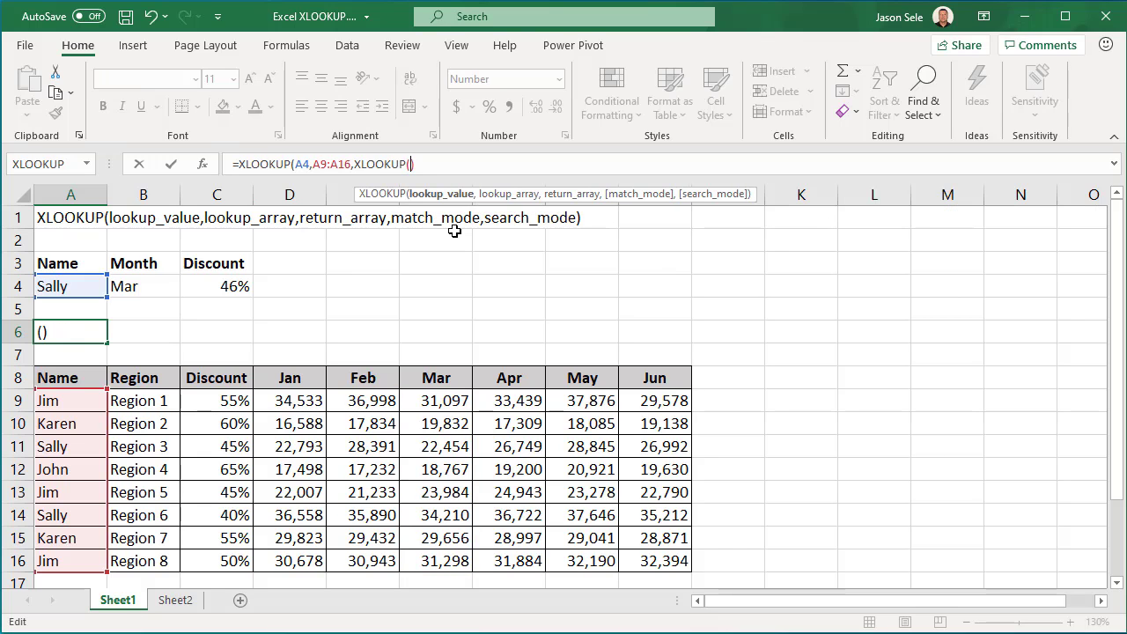
left_click(148, 289)
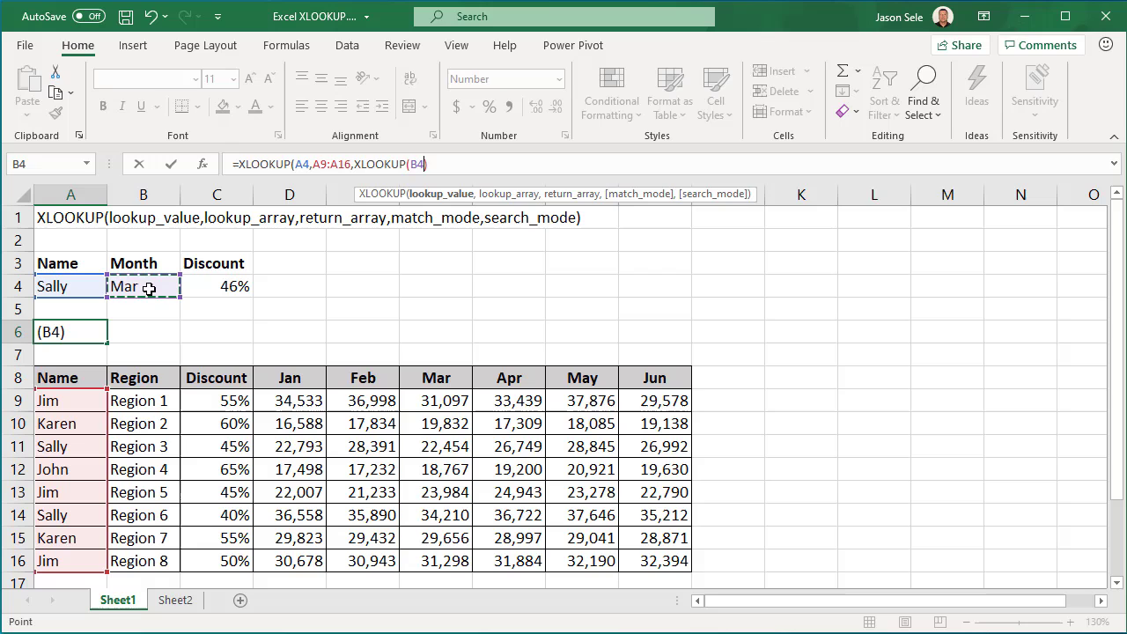
type(",")
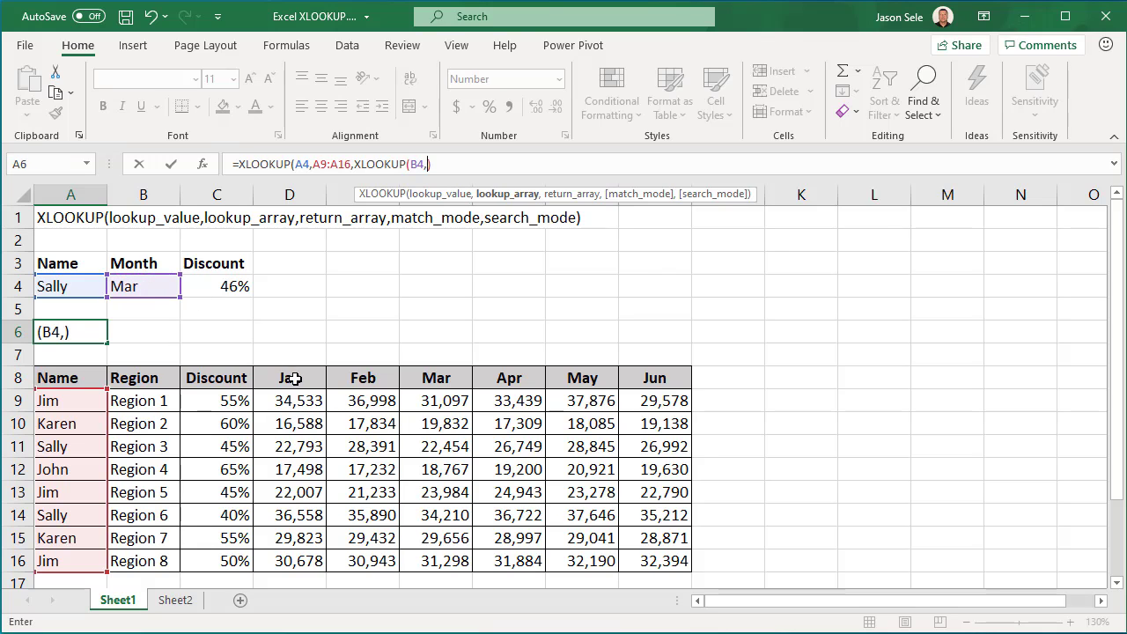
left_click_drag(290, 378, 686, 382)
type(",")
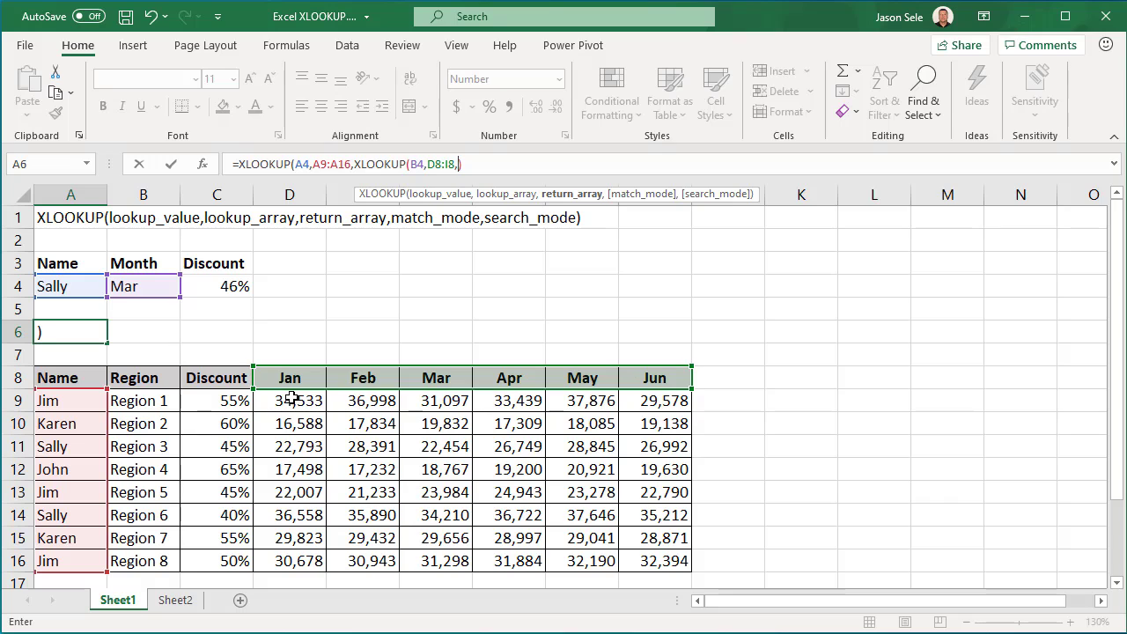
mouse_move(290, 398)
left_mouse_down()
mouse_move(638, 475)
mouse_move(645, 552)
left_mouse_up()
type(")")
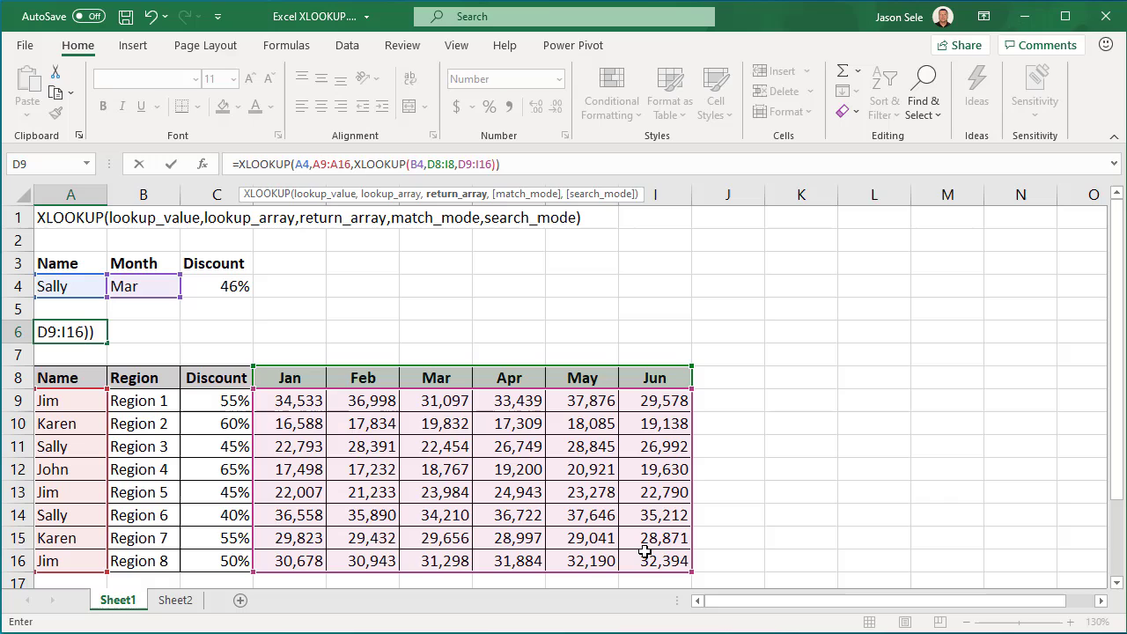
key("Return")
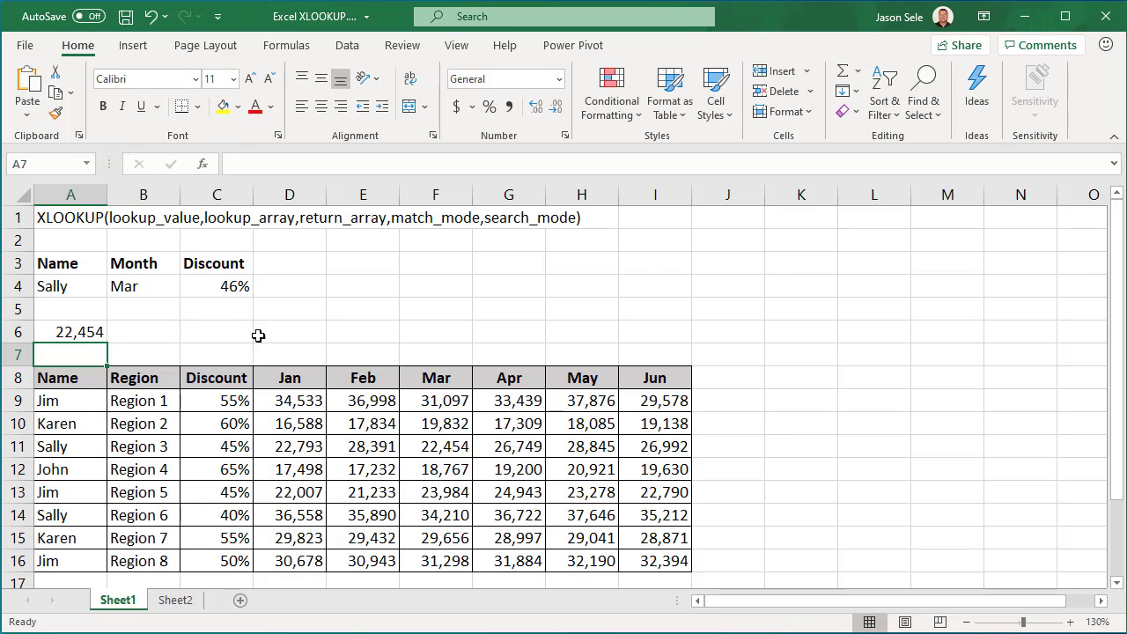
Enter Feb in B4 and John in A4 so A6's lookup returns 17,232
left_click(151, 286)
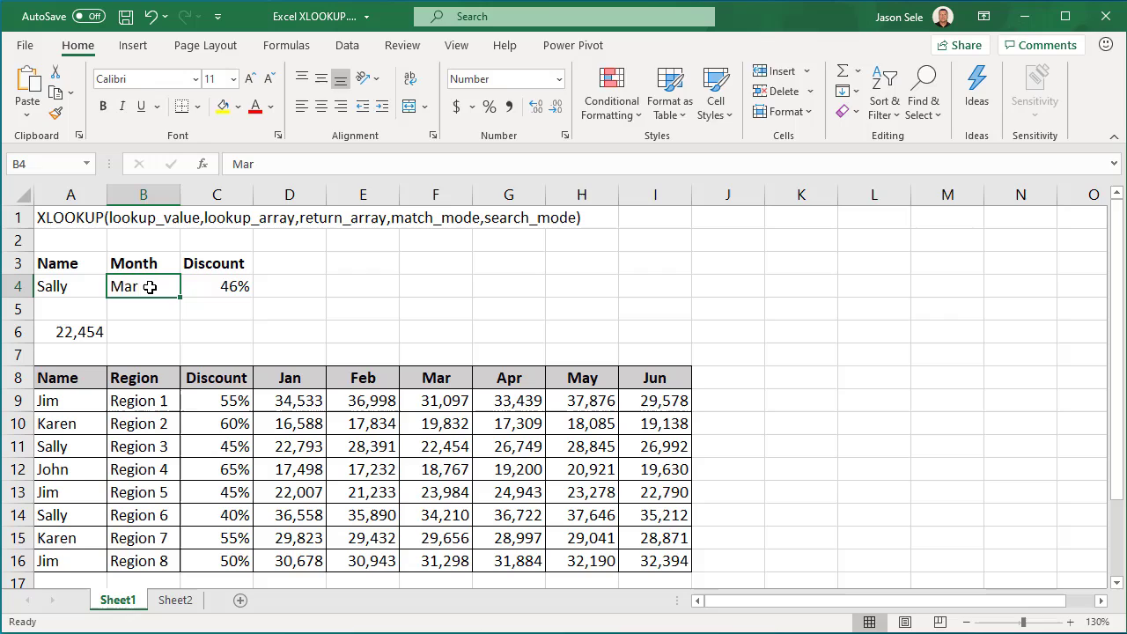
type("Feb")
key("Return")
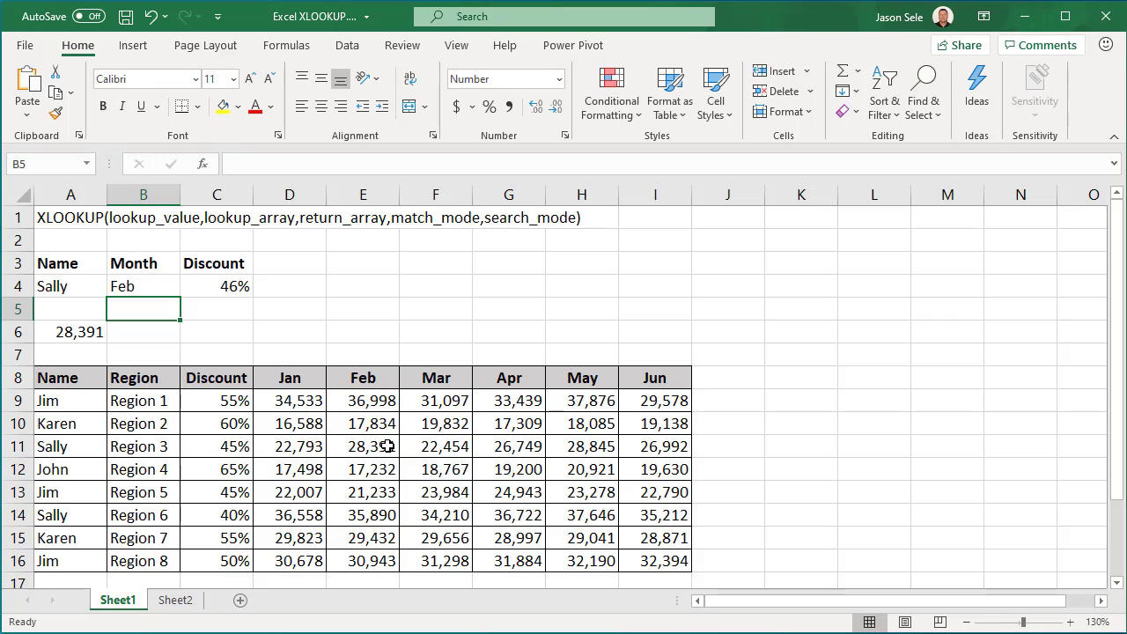
left_click(75, 284)
type("John")
key("Return")
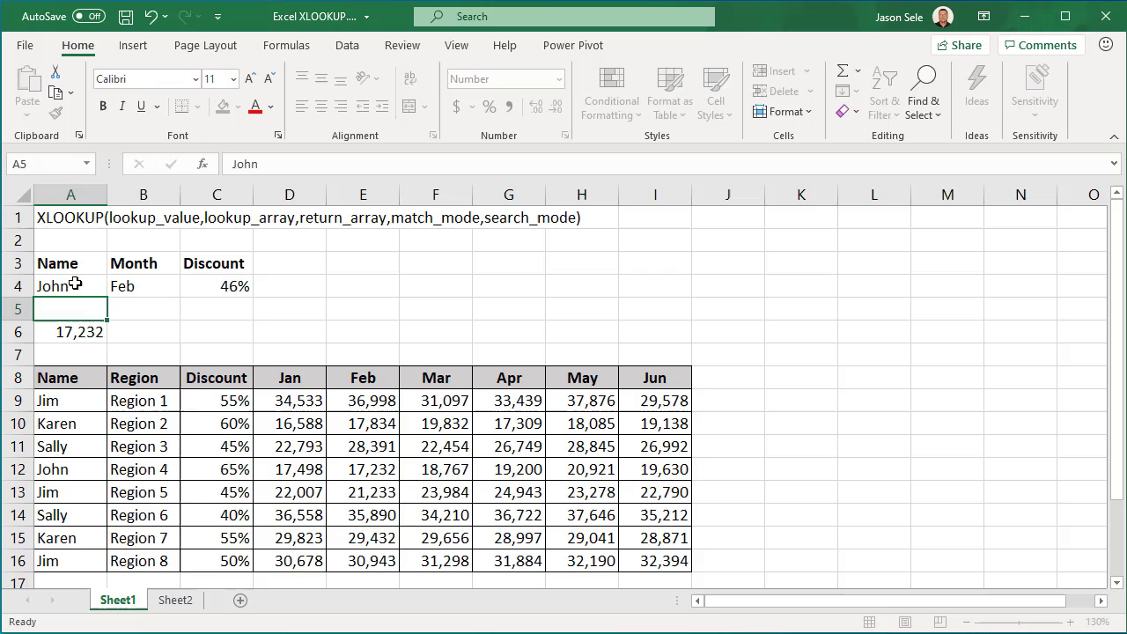